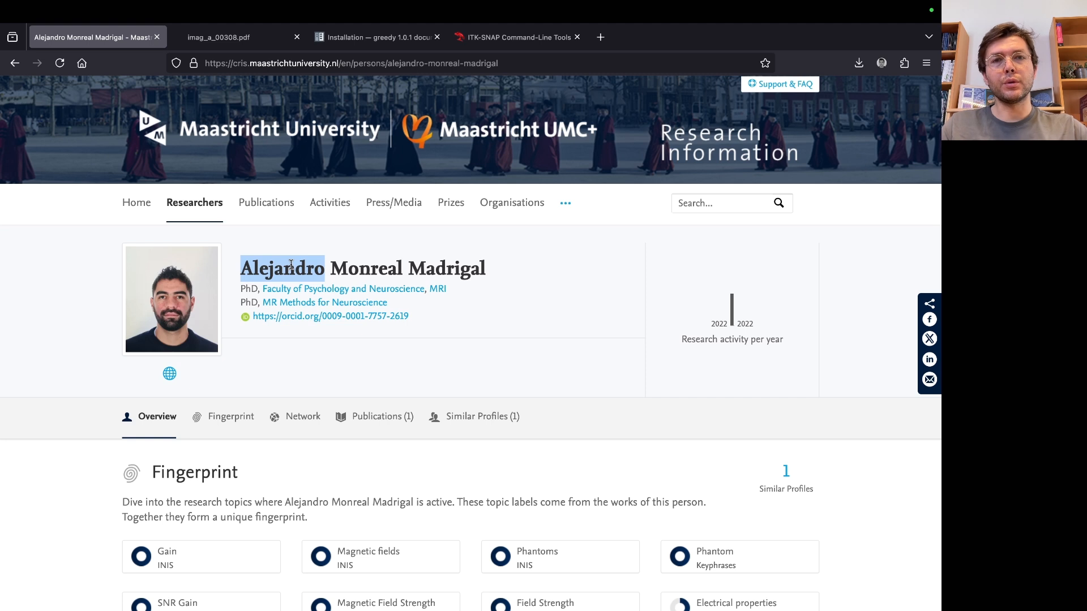
- Bring up the research article imag_a_00308.pdf
left_click(299, 264)
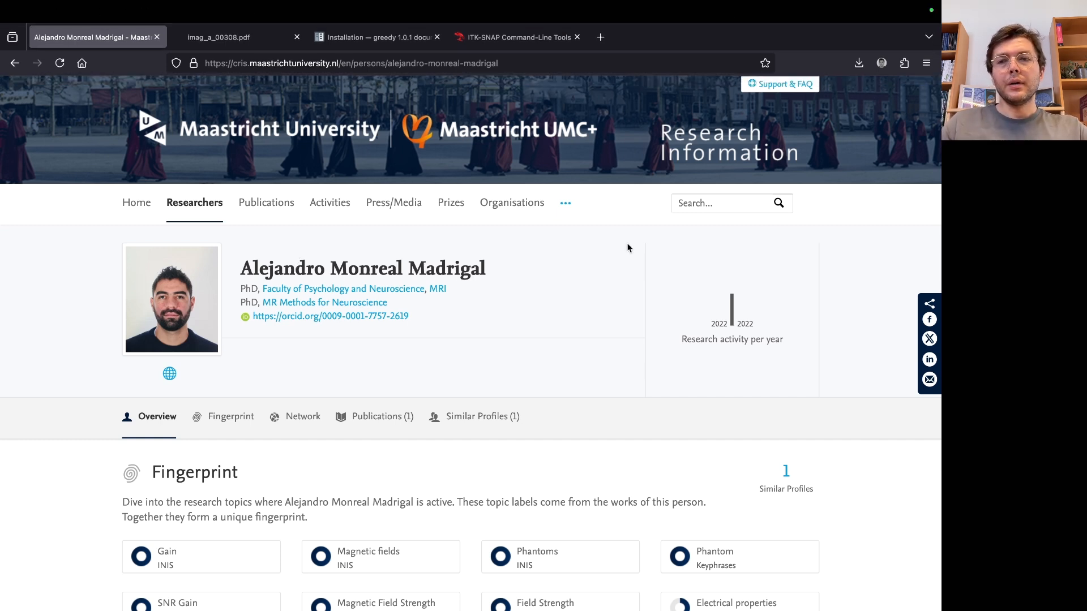
left_click(232, 37)
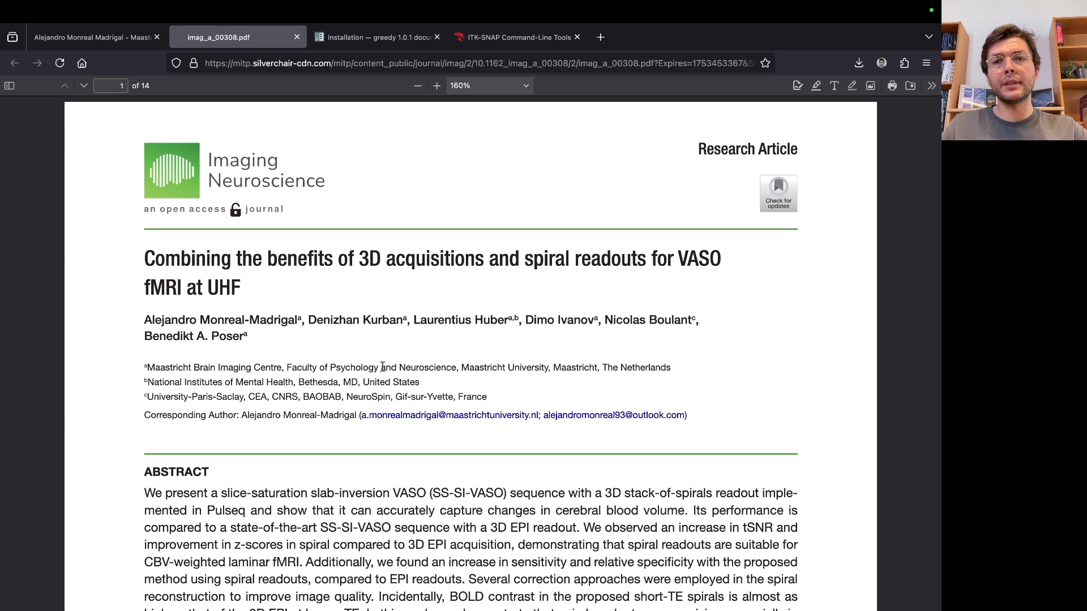
- Switch to LayNii IDA and enlarge the Slice Z view of the functional image at 2.4x zoom
key("super+Tab")
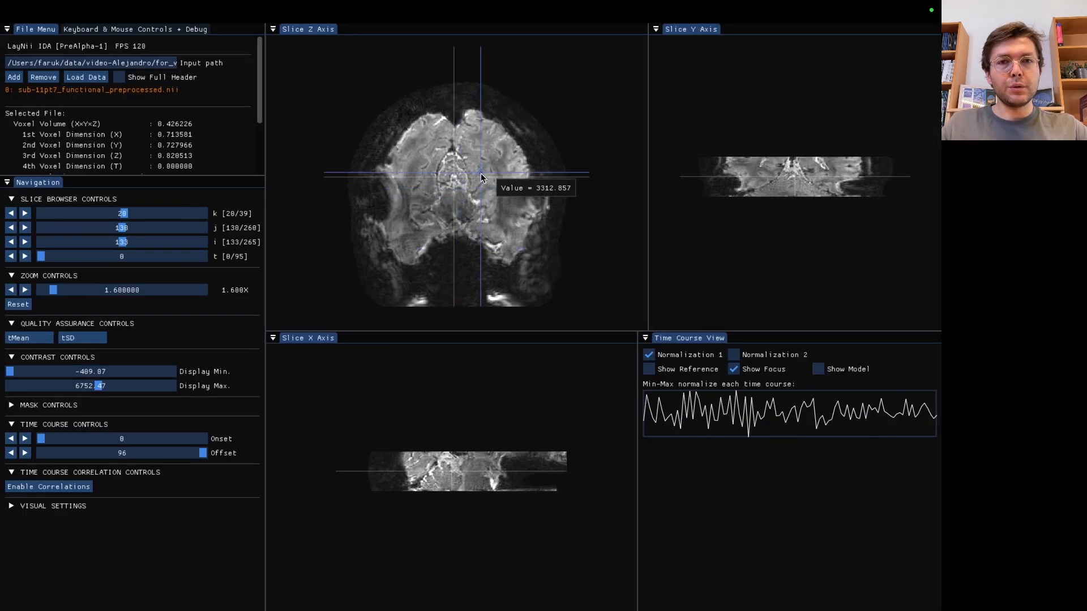
scroll(488, 170, "up", 5)
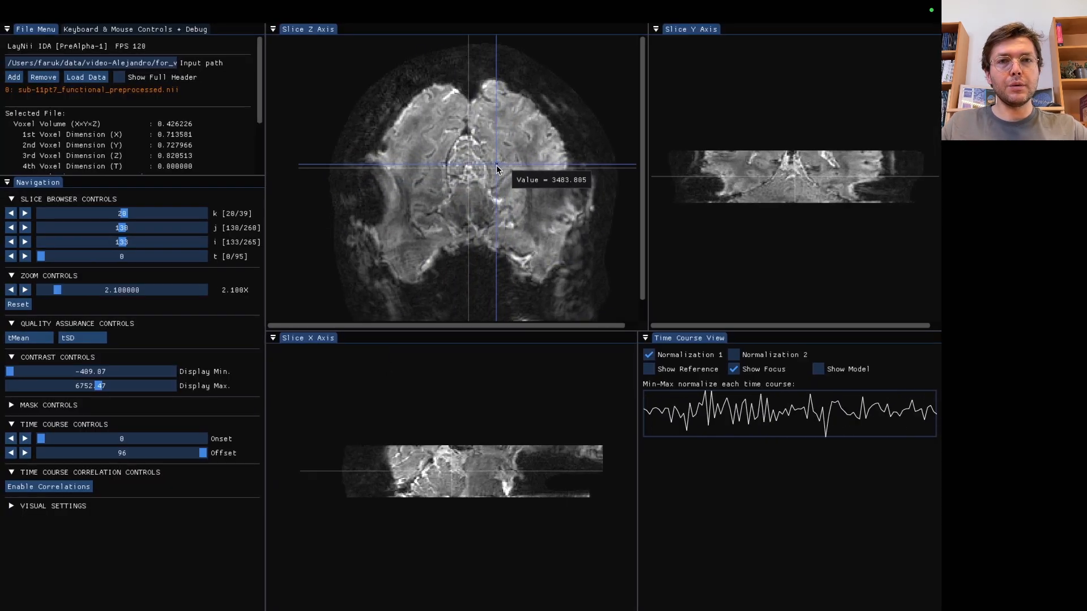
middle_click_drag(496, 166, 468, 185)
left_click_drag(550, 331, 547, 406)
middle_click_drag(482, 263, 493, 225)
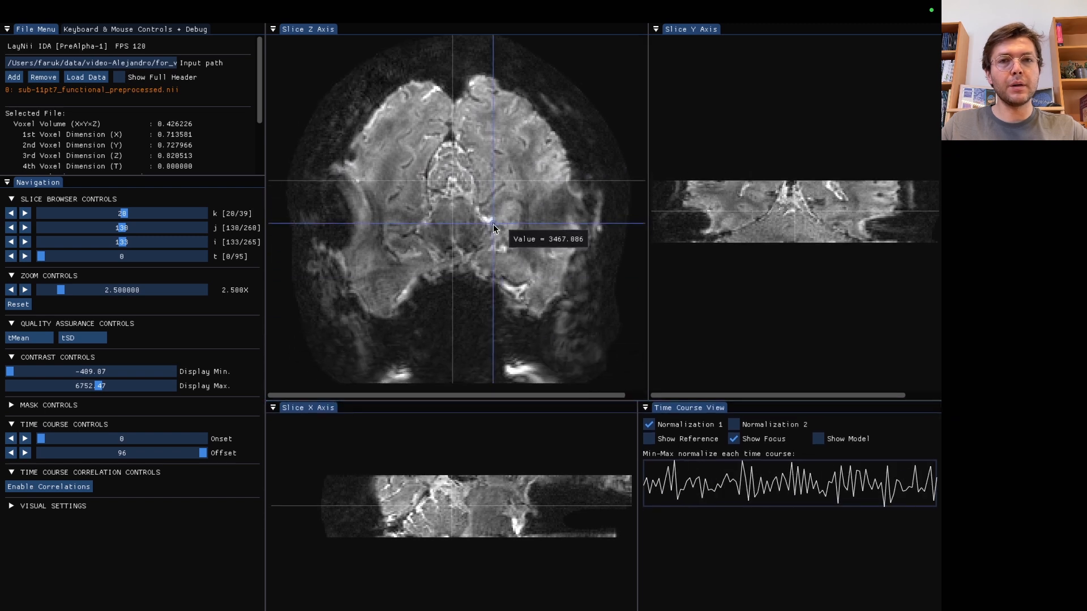
scroll(494, 226, "down", 2)
scroll(493, 226, "up", 1)
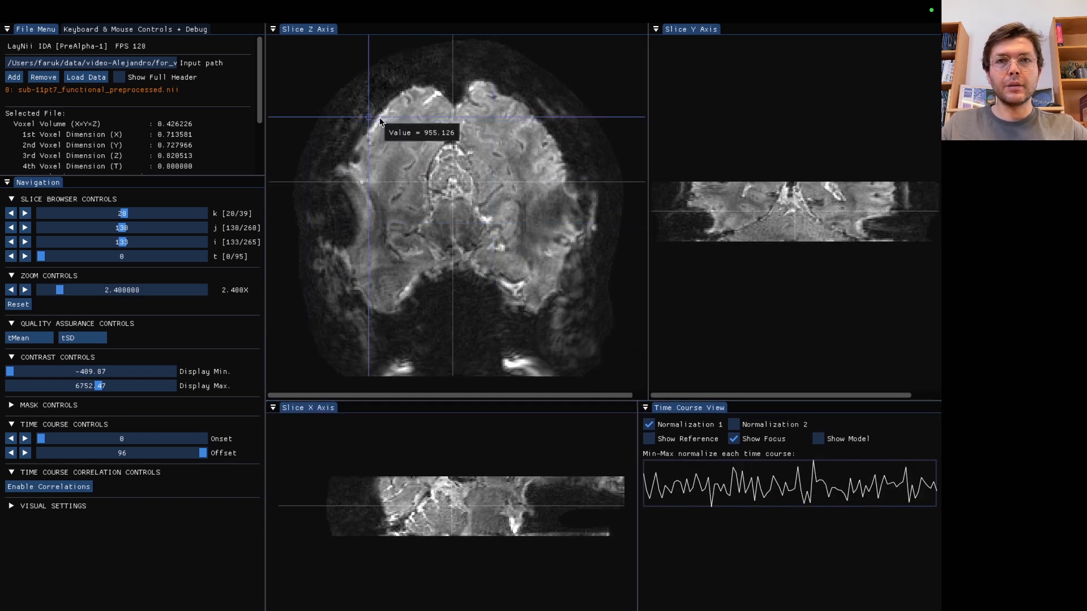
mouse_move(492, 6)
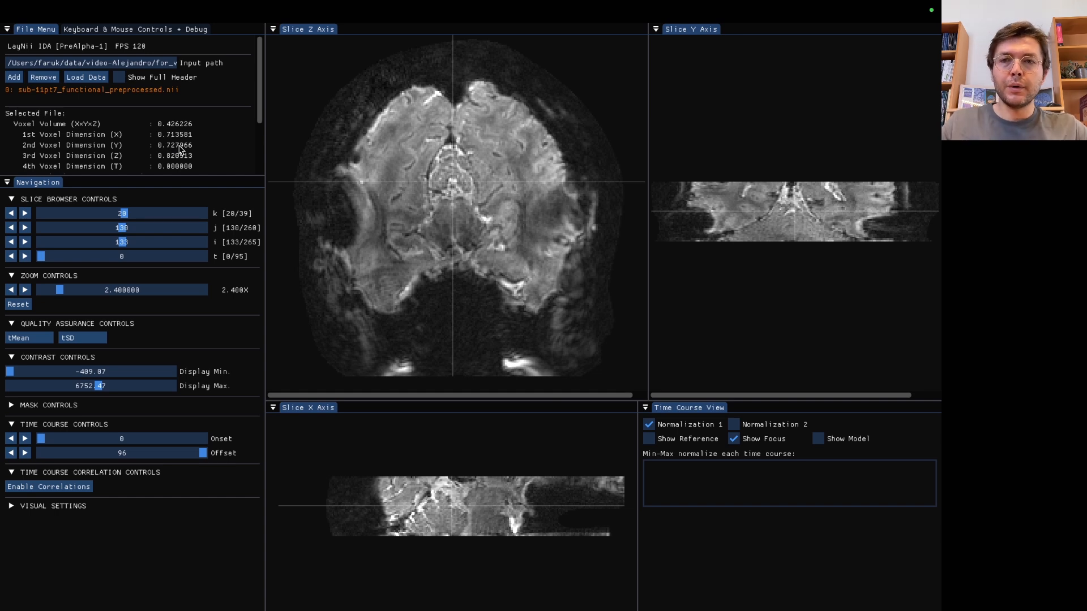
- Enable time course correlations and pin a reference voxel at slice k 15, j 181, i 118
left_click_drag(467, 216, 473, 111)
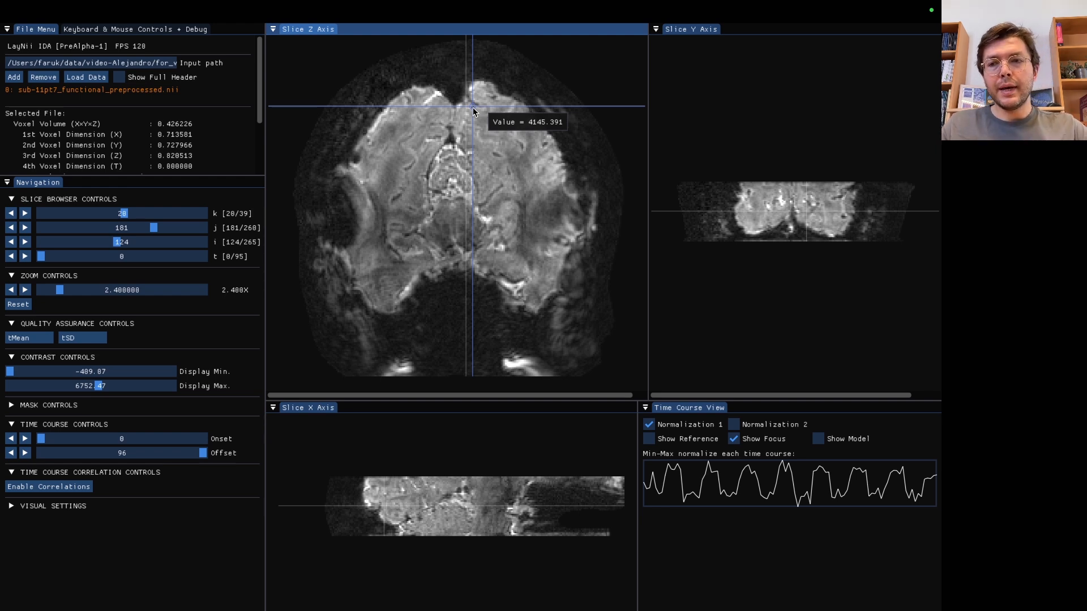
left_click(75, 490)
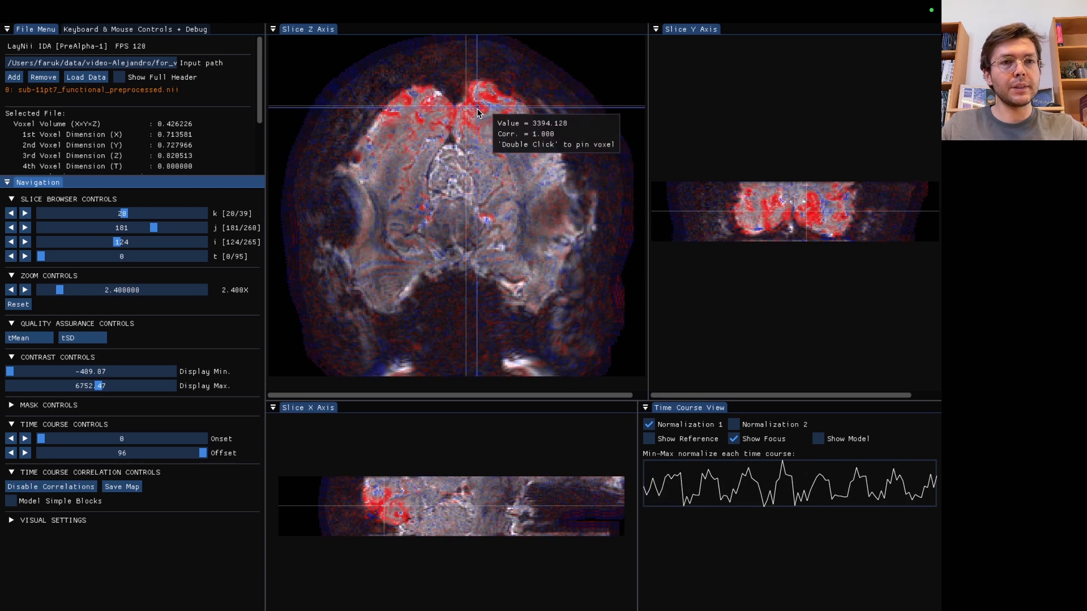
double_click(815, 223)
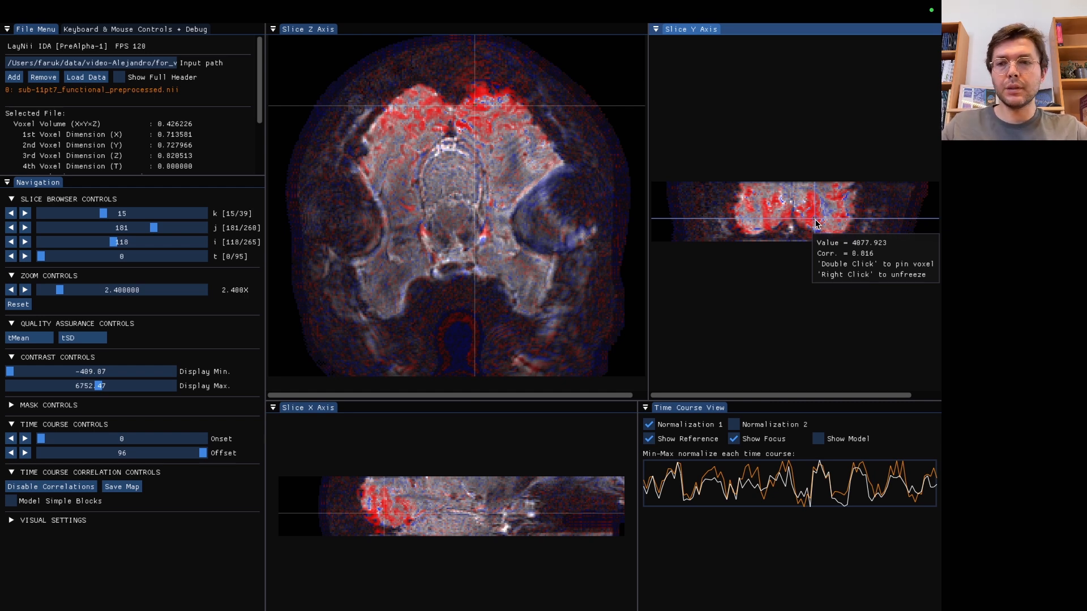
- Correlate the time courses with a simple block model using period 6 and shift 1, and move the slice focus to i 122
left_click(11, 501)
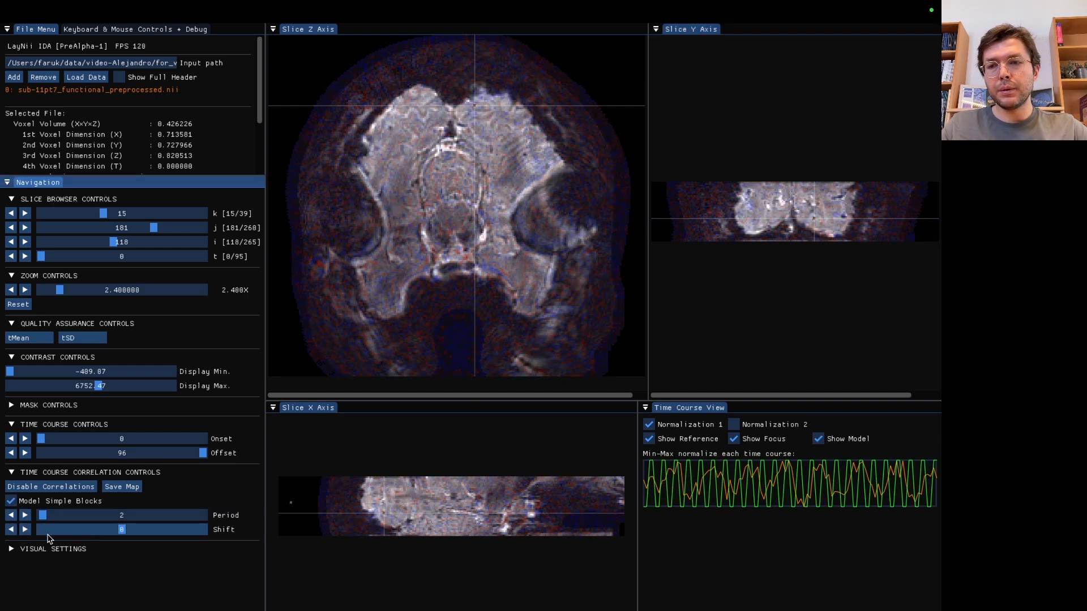
left_click(25, 515)
left_click(25, 515)
left_click(25, 515)
left_click(25, 515)
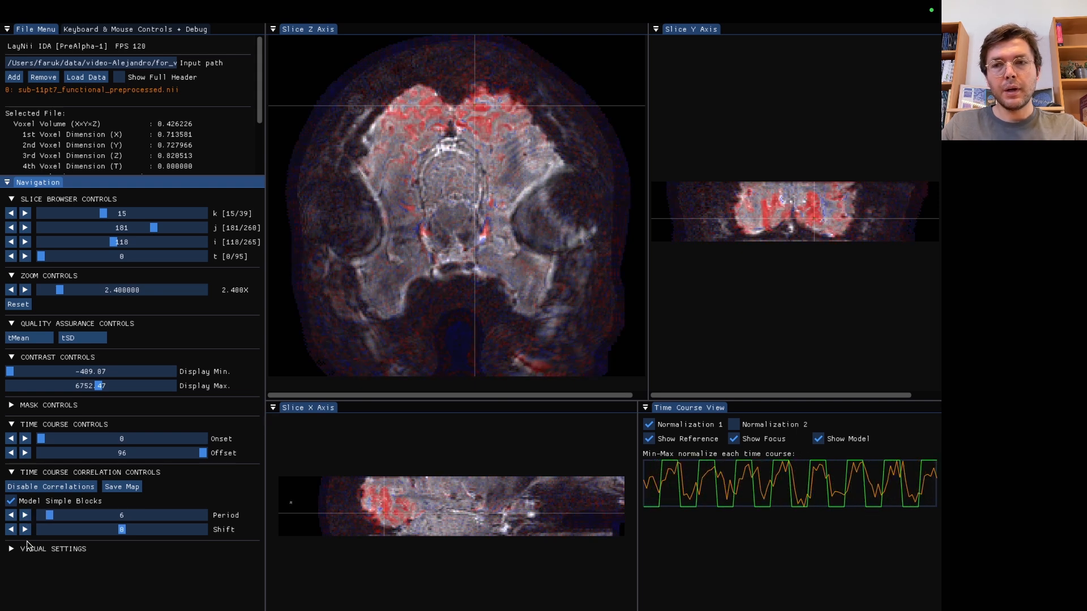
left_click(25, 529)
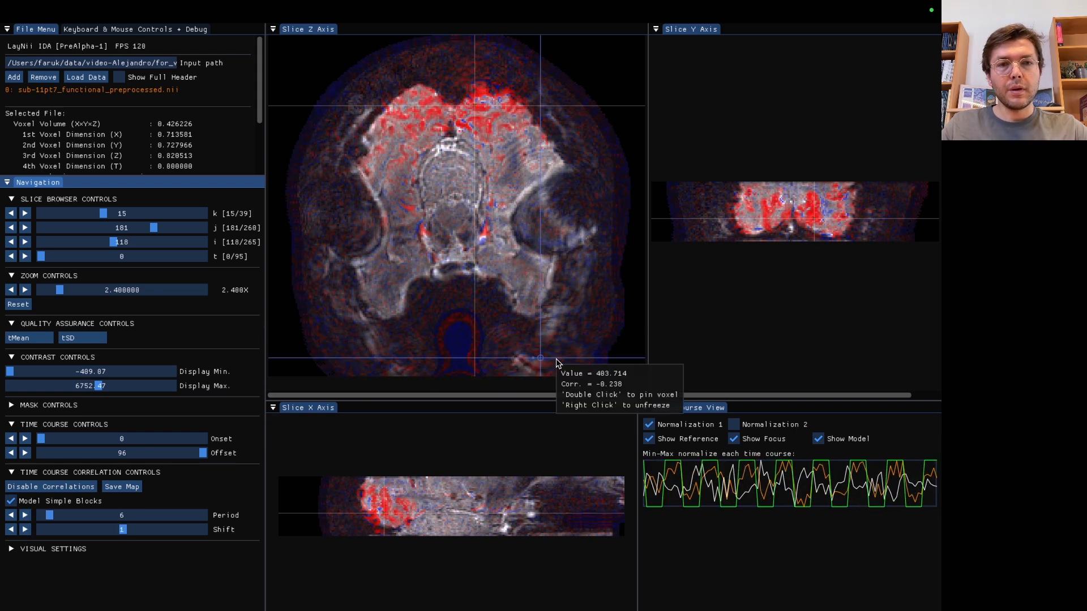
left_click(808, 216)
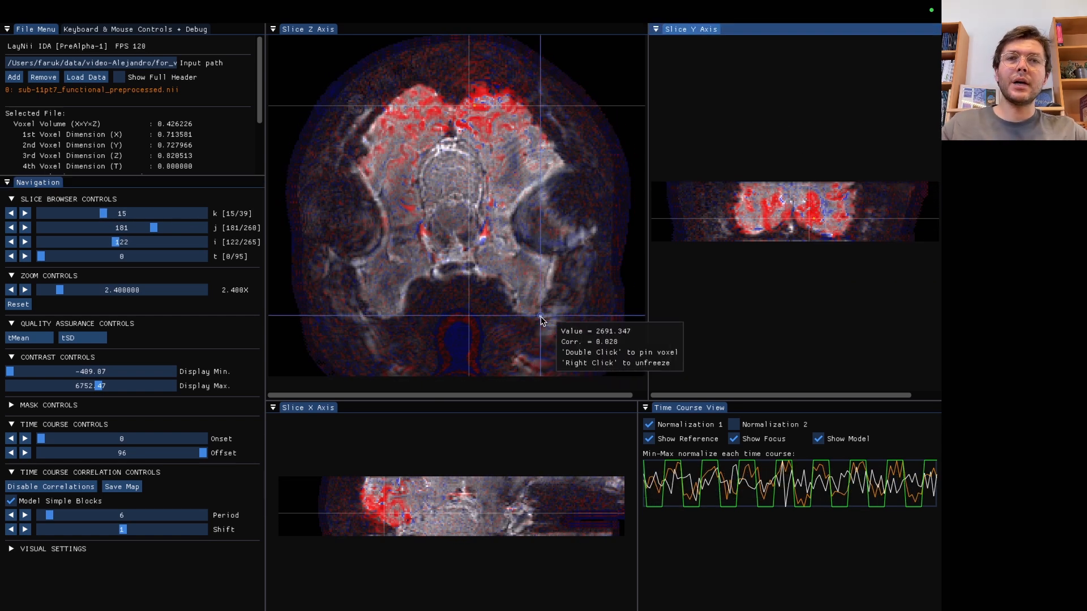
- Switch to ITK-SNAP and move its window clear of the for_video1 file list
key("ctrl+Left")
left_click(349, 507)
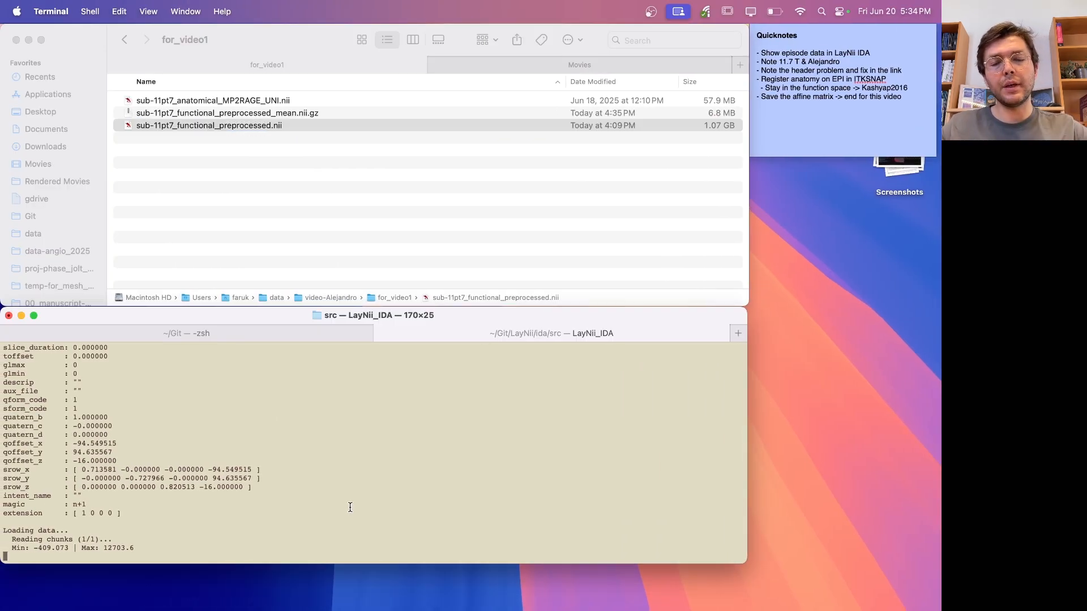
left_click(323, 594)
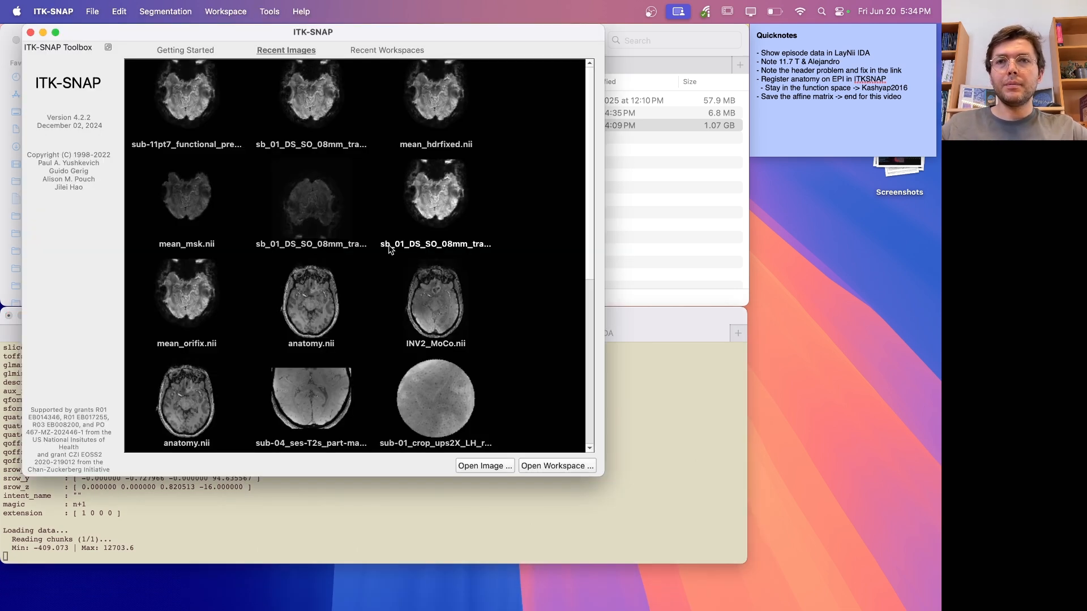
left_click_drag(302, 35, 594, 80)
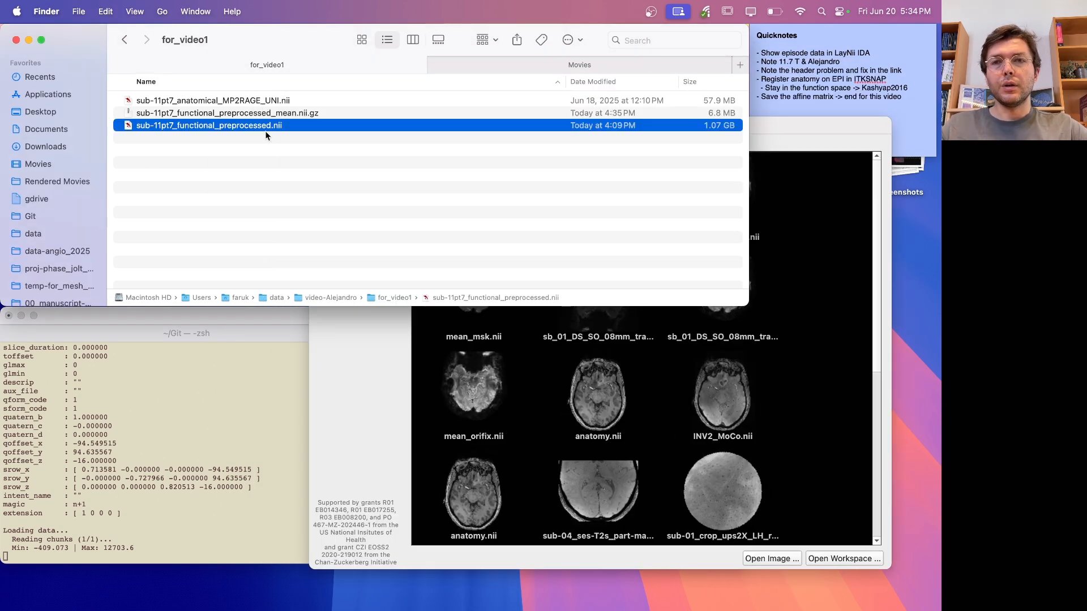
- Load sub-11pt7_functional_preprocessed_mean.nii.gz from the for_video1 folder as the main image in ITK-SNAP
left_click(267, 142)
left_click(288, 113)
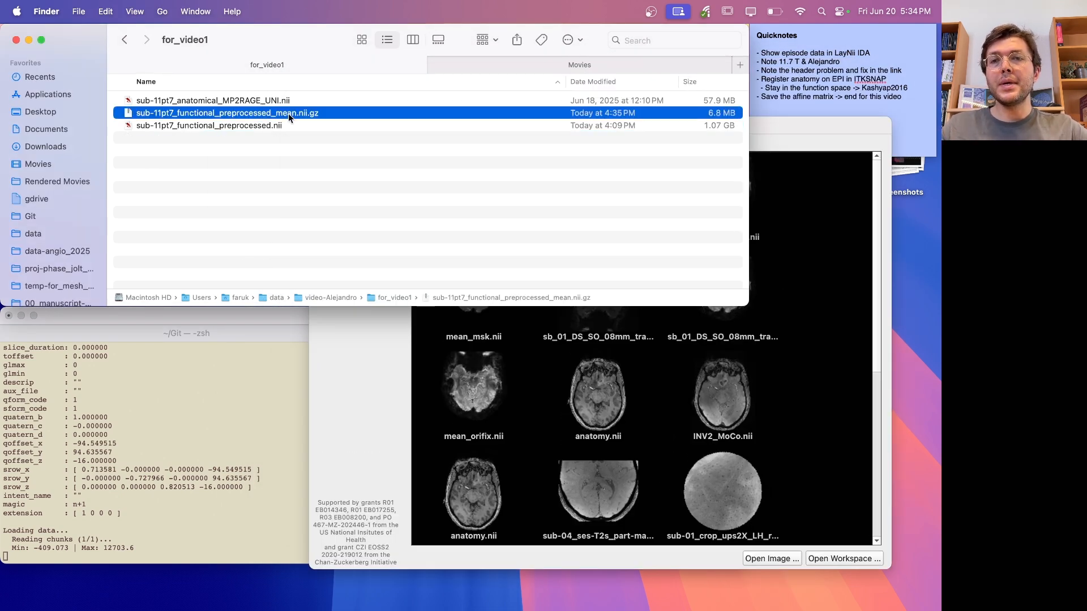
left_click_drag(225, 114, 501, 406)
left_click(804, 242)
left_click_drag(804, 242, 783, 233)
left_click(565, 255)
- Add sub-11pt7_anatomical_MP2RAGE_UNI.nii as an additional image and make the ITK-SNAP window full screen
left_click(257, 102)
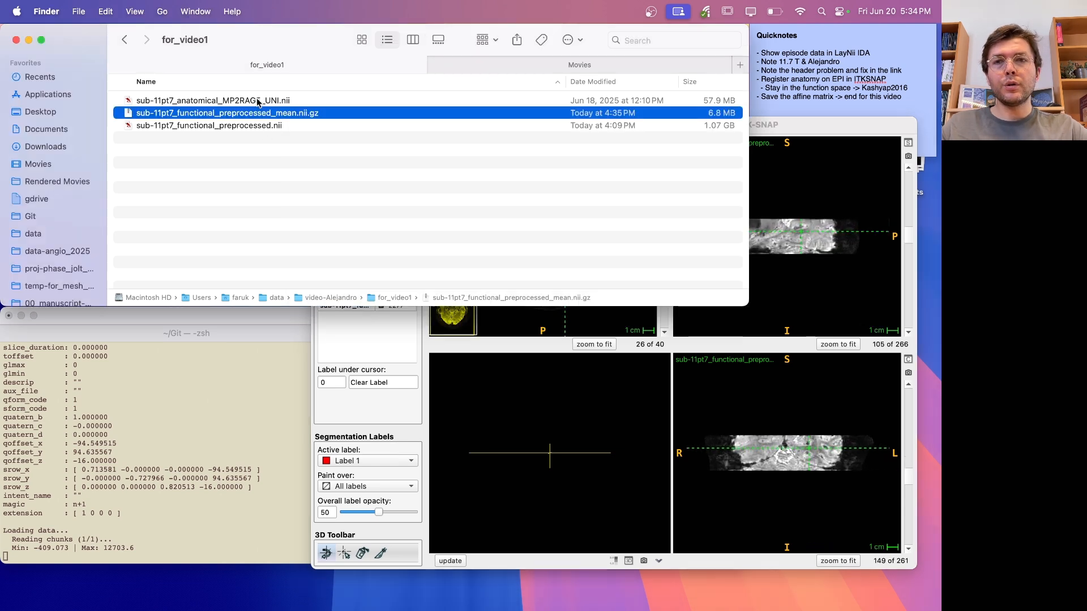
left_click_drag(269, 104, 600, 321)
left_click(612, 349)
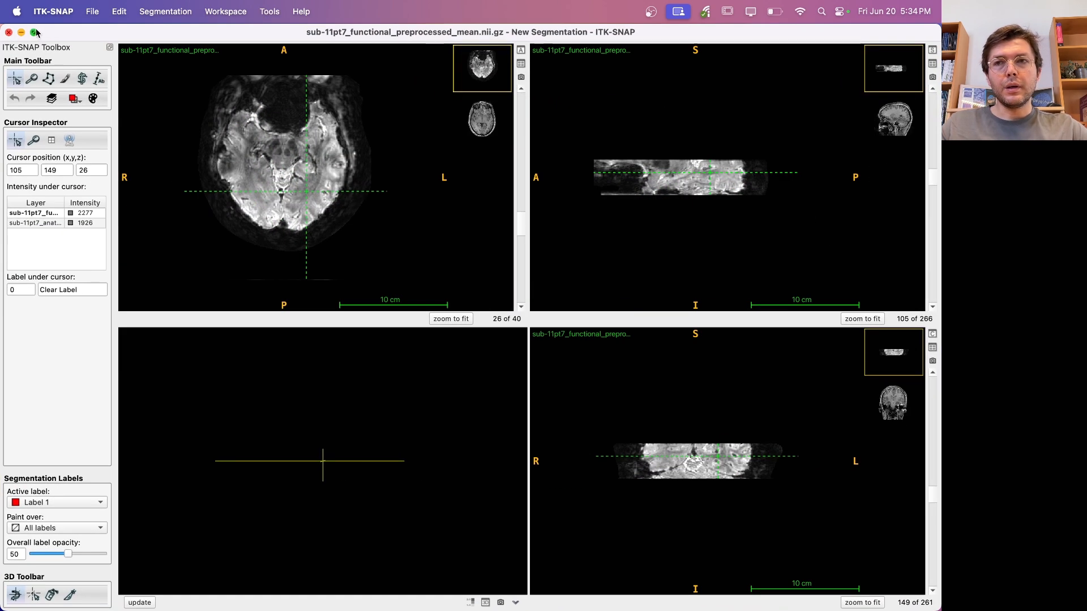
left_click(36, 34)
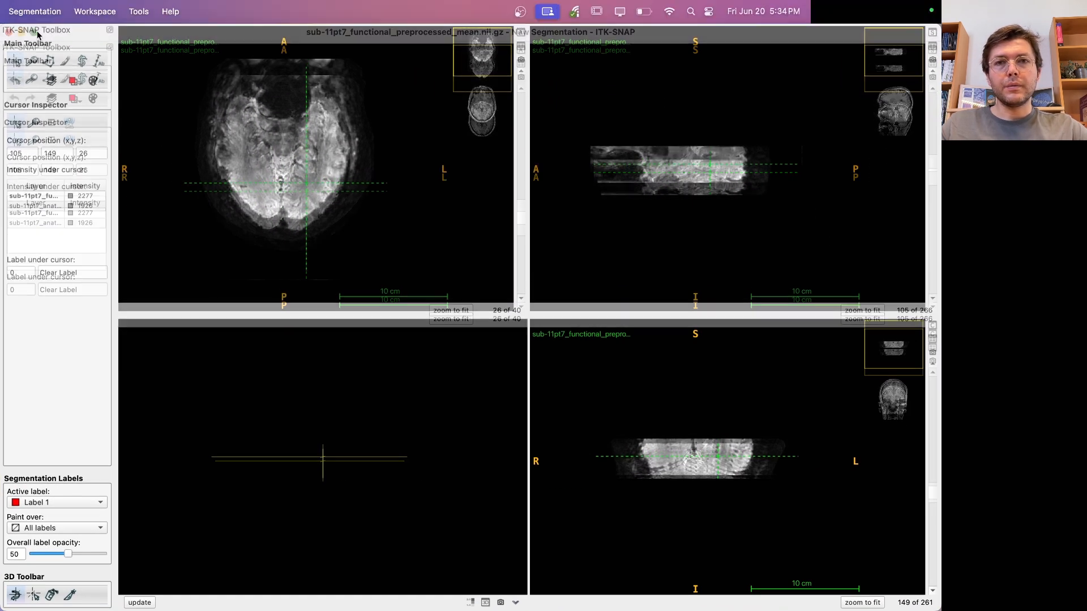
- Compare the alignment of the anatomical and functional mean images by alternating the displayed layer
left_click(490, 116)
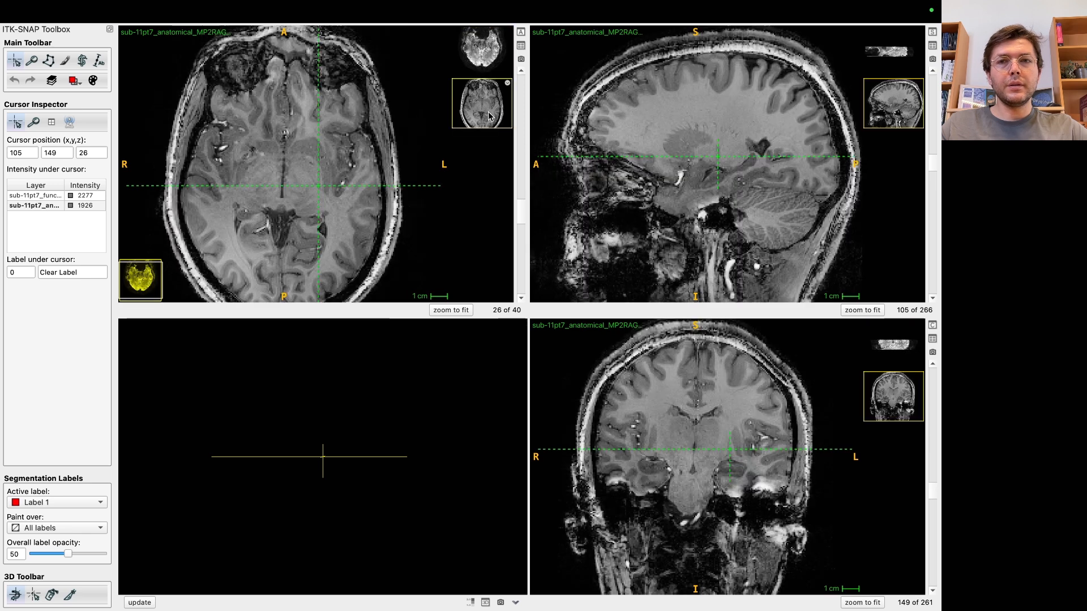
scroll(368, 136, "down", 3, "ctrl")
left_click_drag(713, 161, 713, 165)
left_click(483, 57)
left_click(474, 118)
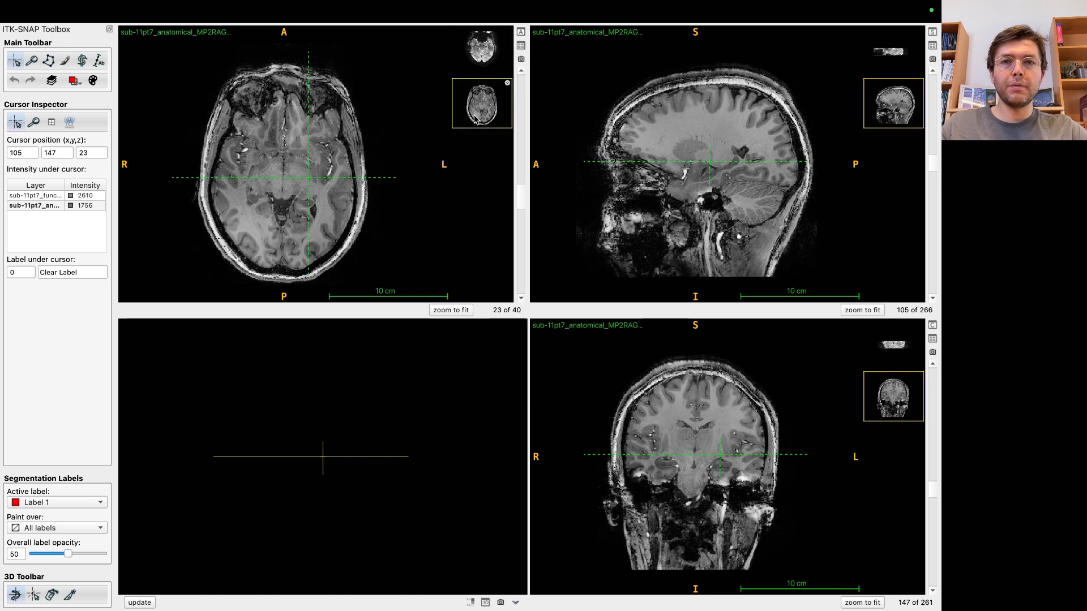
left_click(482, 57)
left_click(481, 114)
left_click(483, 57)
left_click(482, 105)
left_click(488, 57)
left_click(483, 95)
- Inspect the anatomical image behind the brainstem at voxel 130, 173, 12
right_click_drag(340, 170, 340, 218)
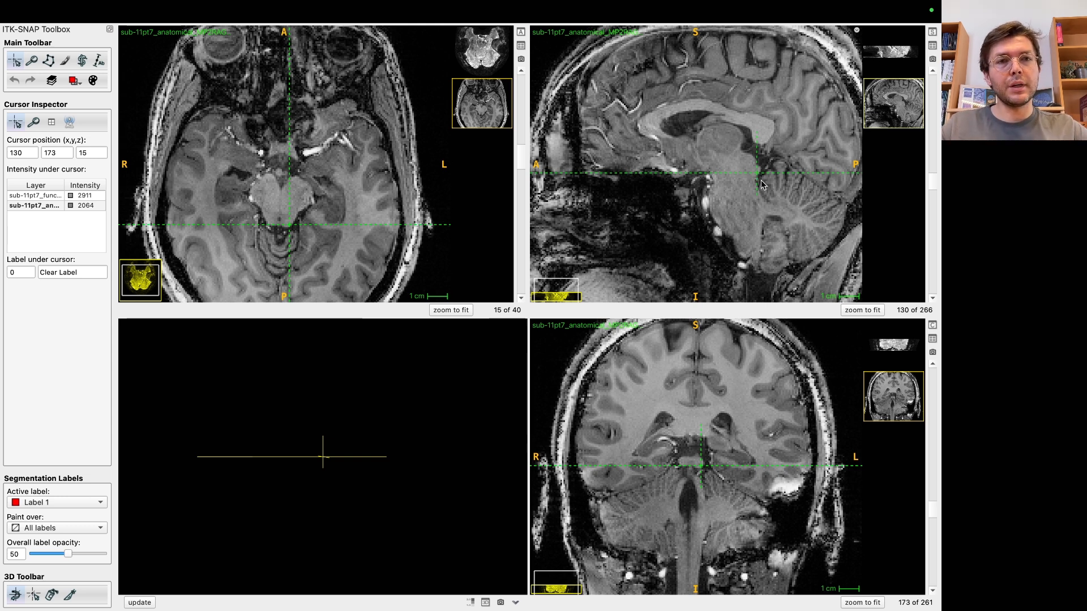
left_click(758, 180)
left_click(758, 178)
- Examine the central brain region in the functional mean image, placing the cursor at voxel 133, 117, 19
left_click(490, 59)
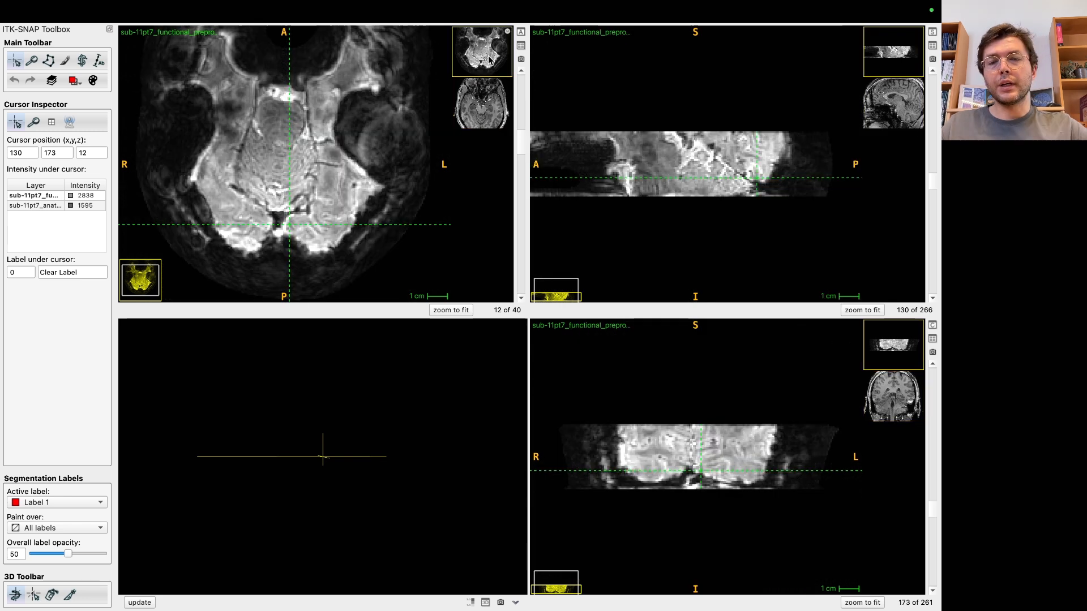
left_click(679, 170)
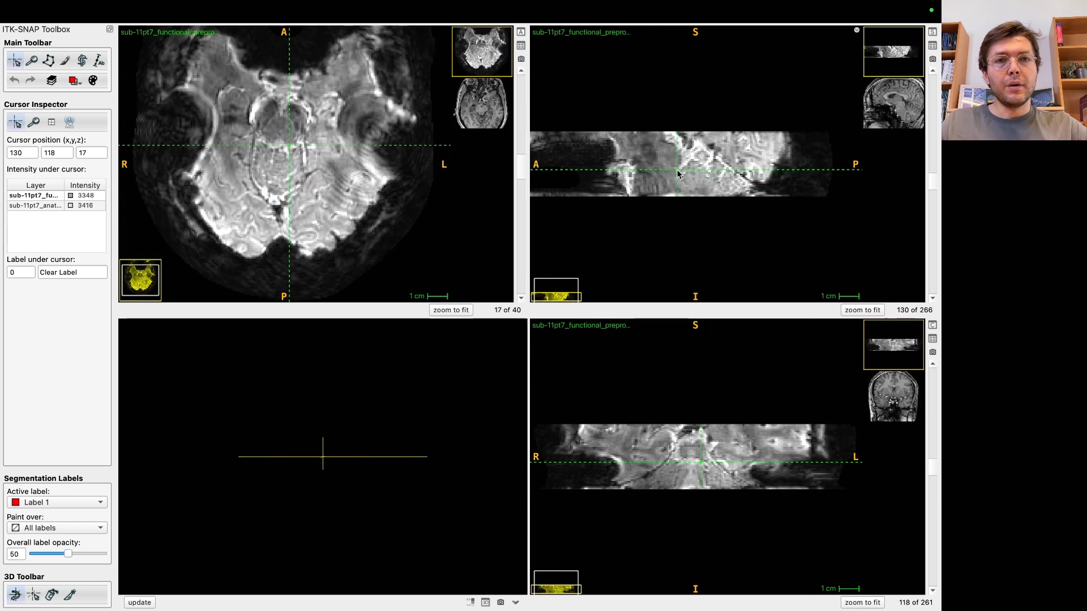
left_click(289, 147)
left_click_drag(290, 150, 285, 147)
scroll(679, 156, "up", 5, "ctrl")
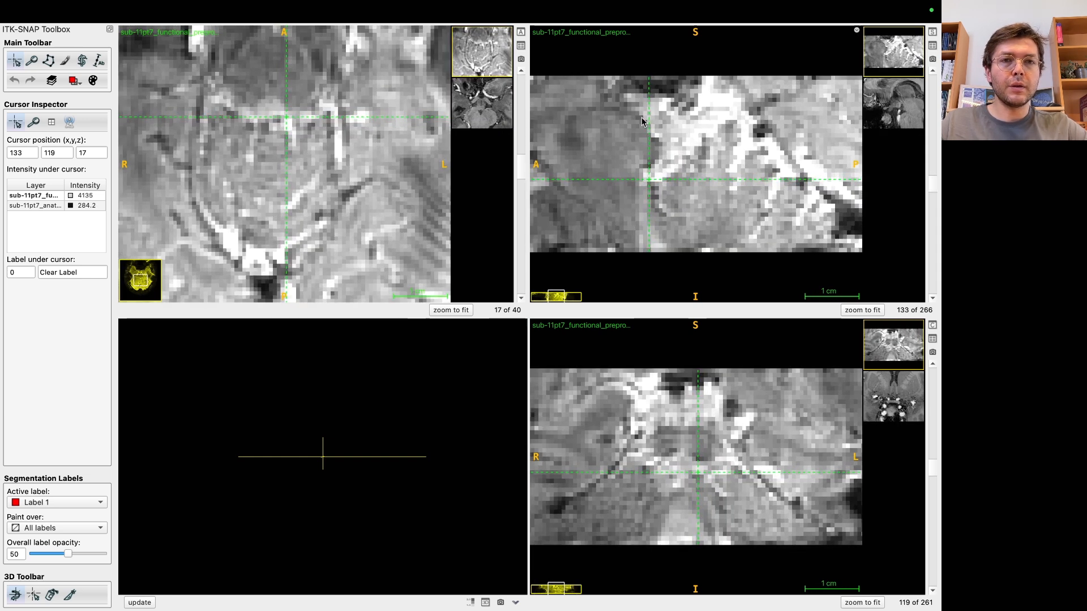
scroll(642, 135, "down", 4)
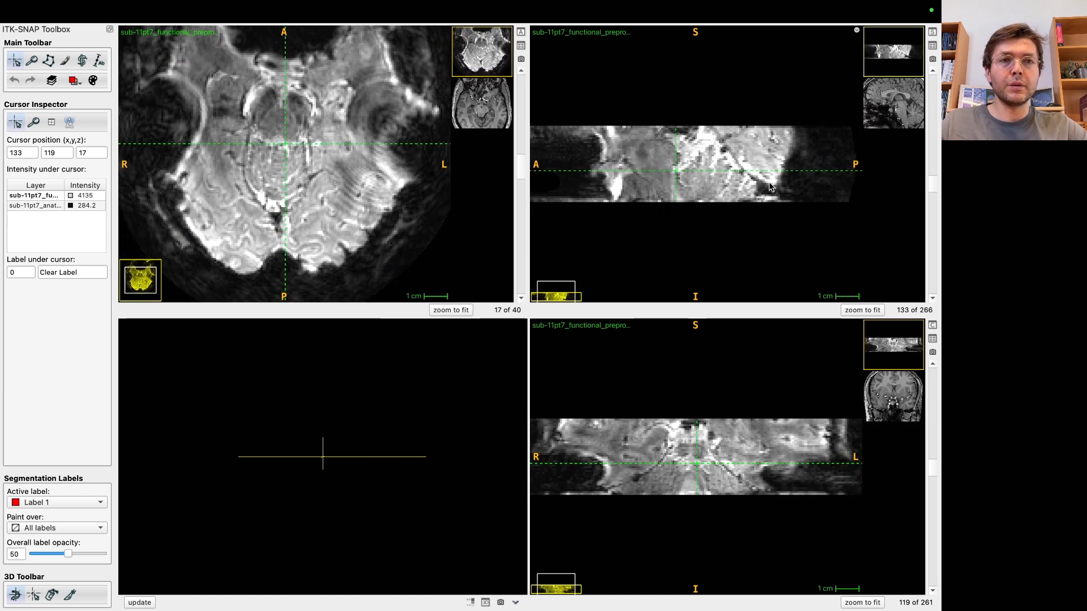
left_click(678, 176)
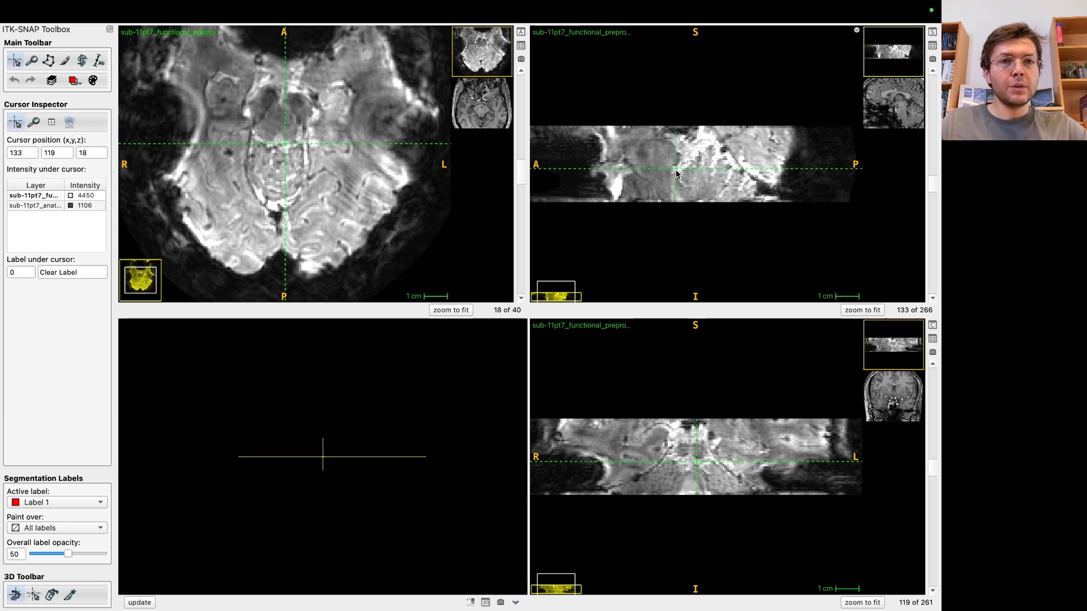
scroll(676, 175, "up", 4)
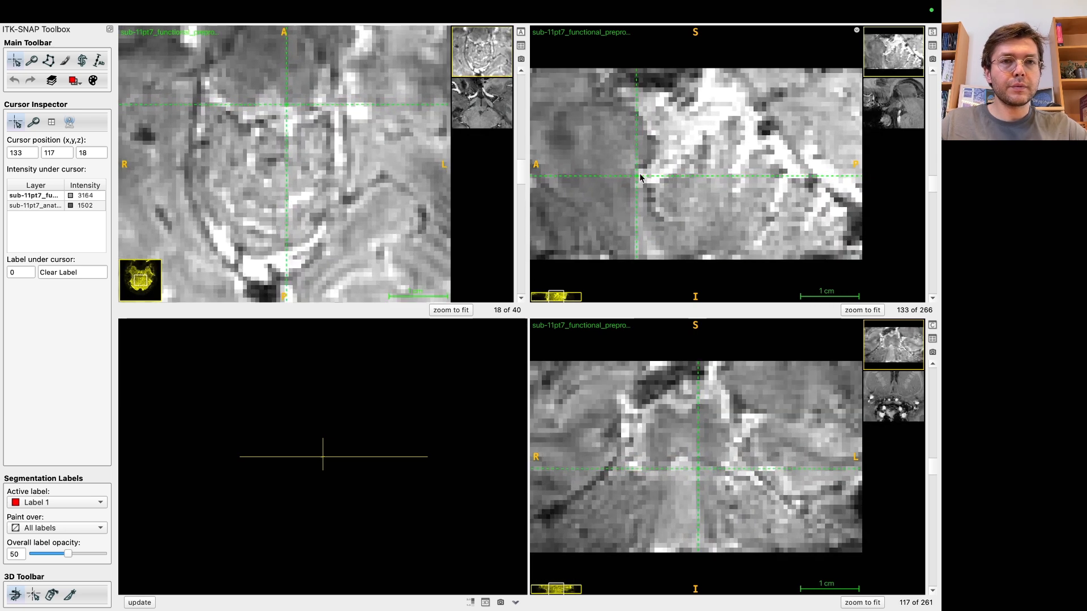
left_click(637, 171)
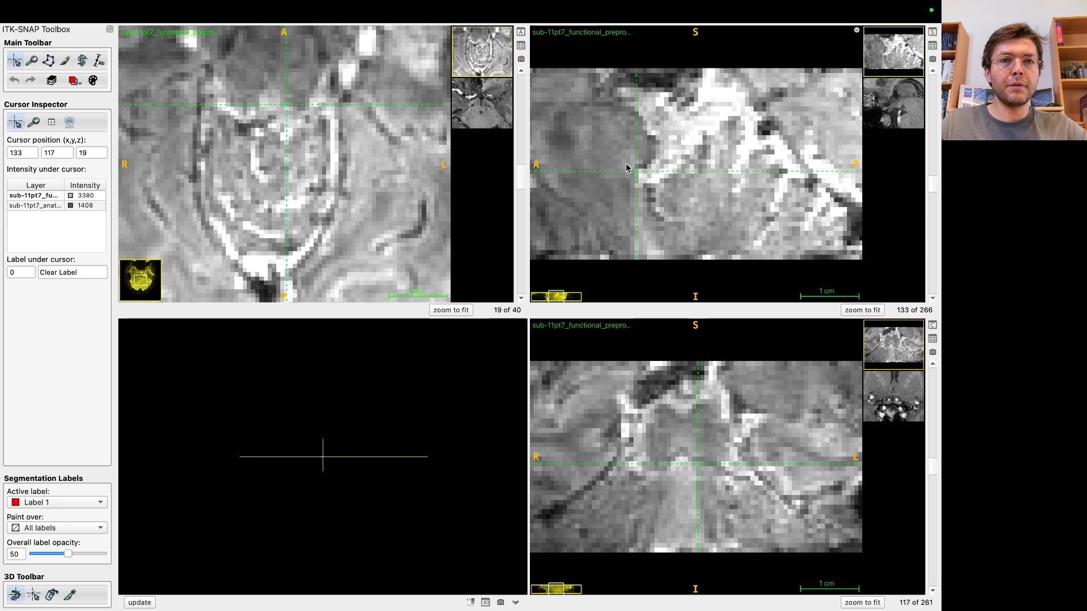
scroll(637, 153, "down", 5, "ctrl")
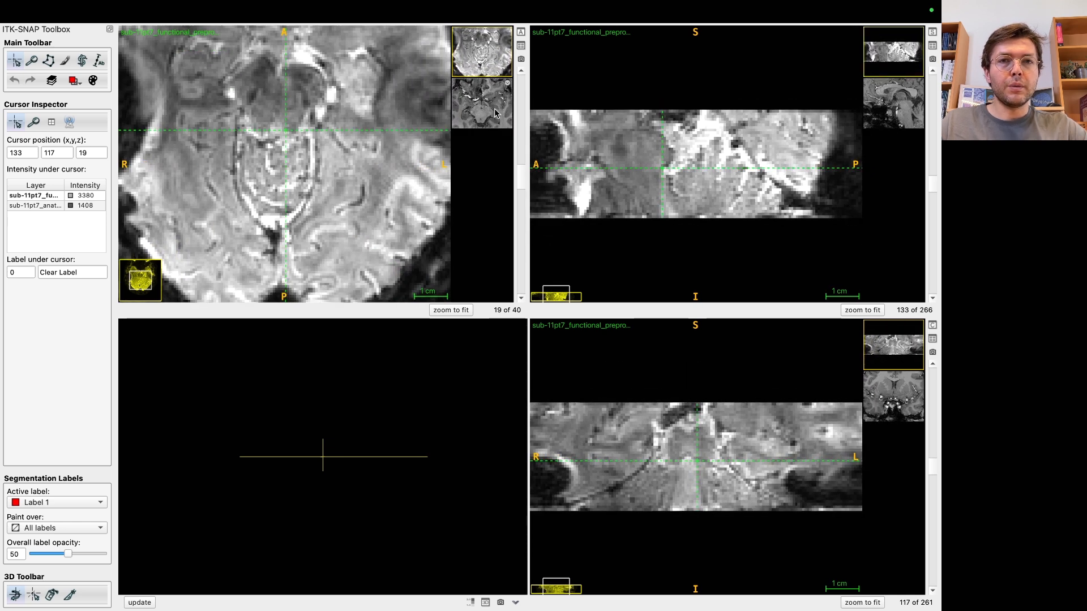
- Display the anatomical image again and open the Image Registration tool
left_click(490, 110)
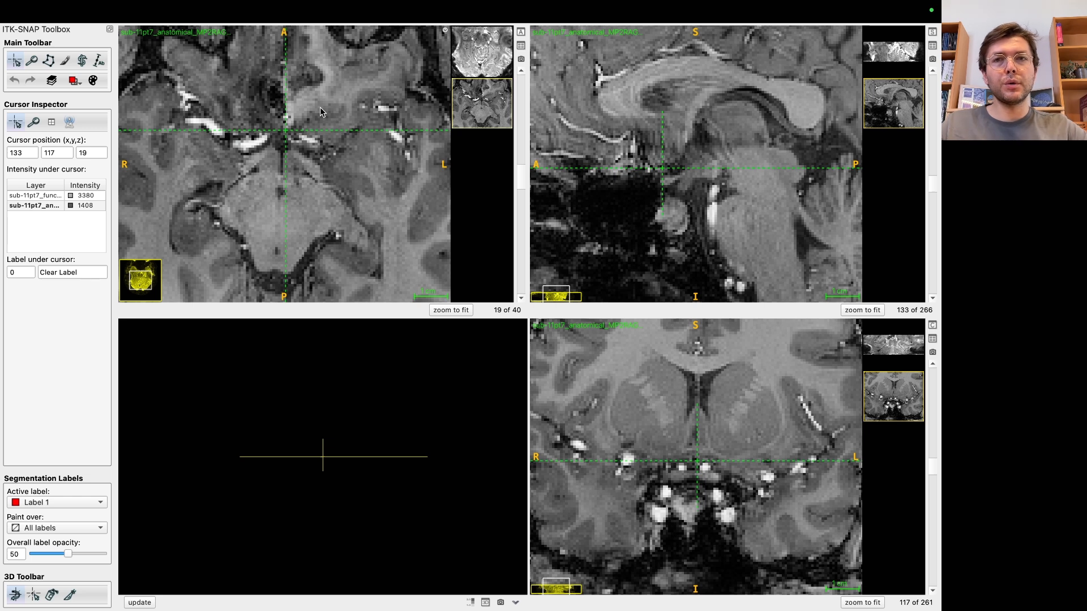
left_click(270, 12)
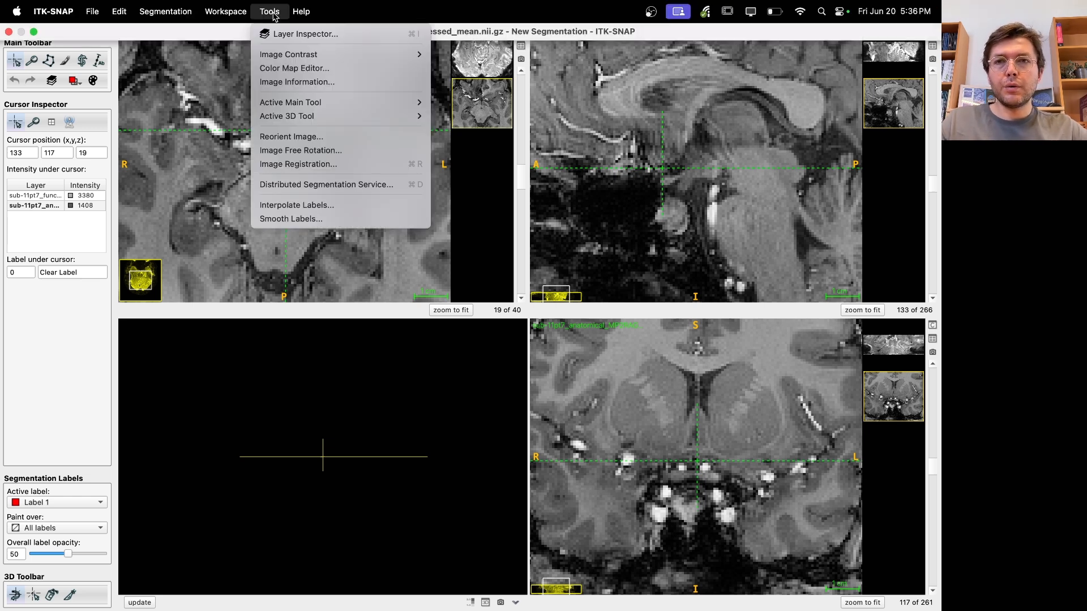
left_click(304, 164)
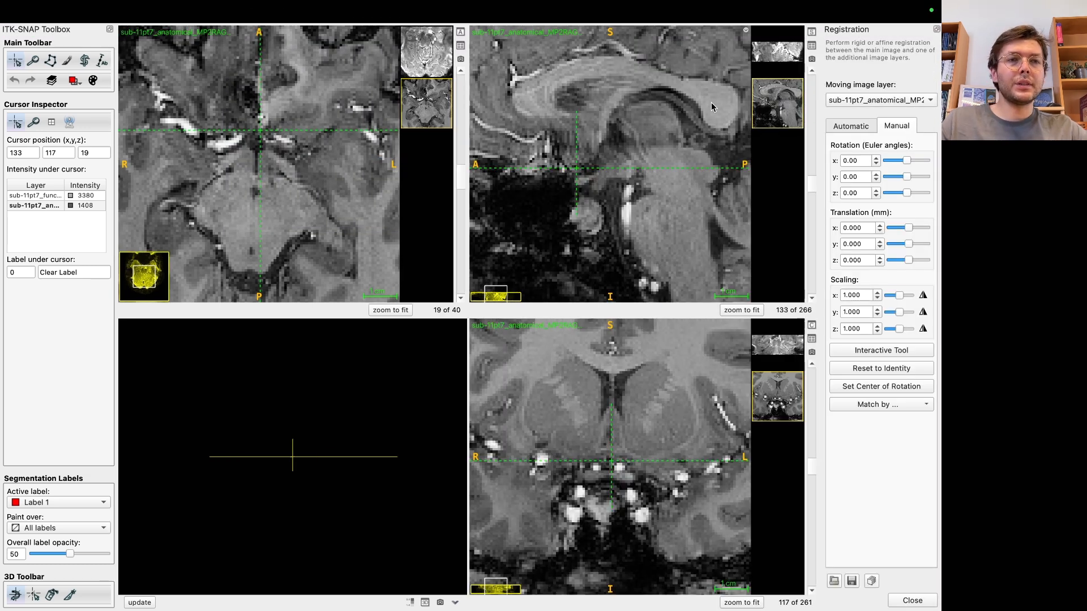
- Interactively translate the anatomical image to about 39.4 mm in y and -5.1 mm in z to align it roughly with the functional mean
left_click(891, 351)
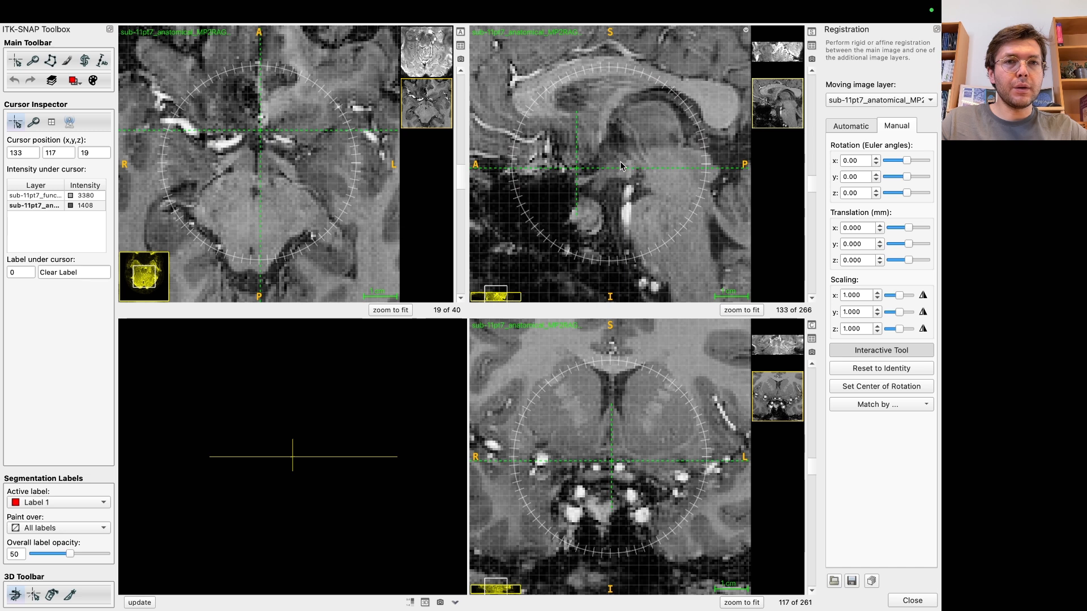
left_click_drag(610, 161, 530, 153)
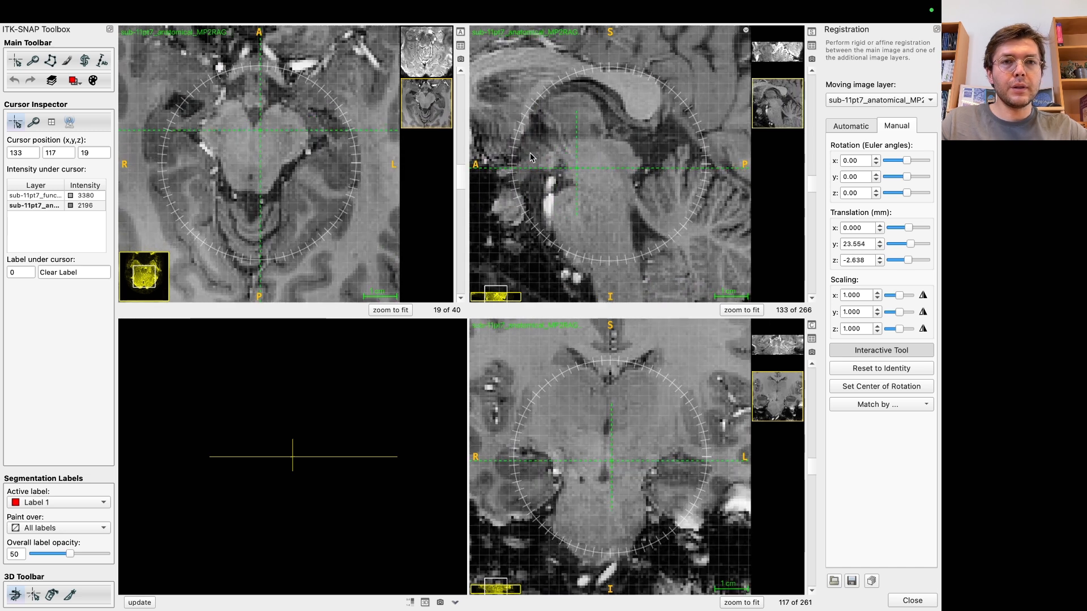
left_click_drag(650, 157, 603, 152)
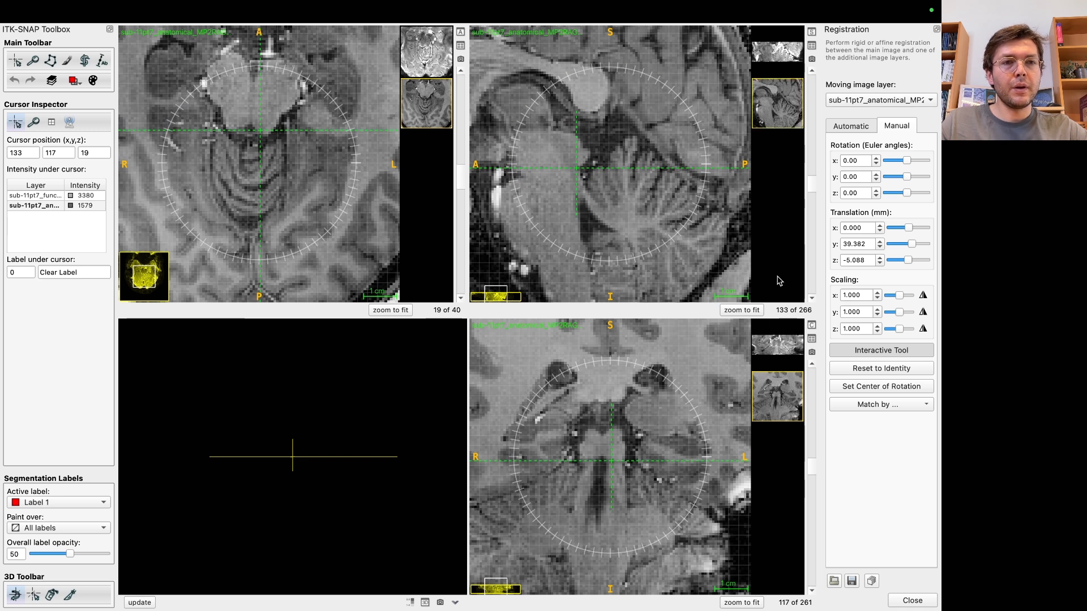
left_click(870, 351)
- Check the manual alignment around the brainstem and cerebellum by alternating between the anatomical and functional mean images
left_click(768, 53)
left_click(770, 108)
key("bracketleft")
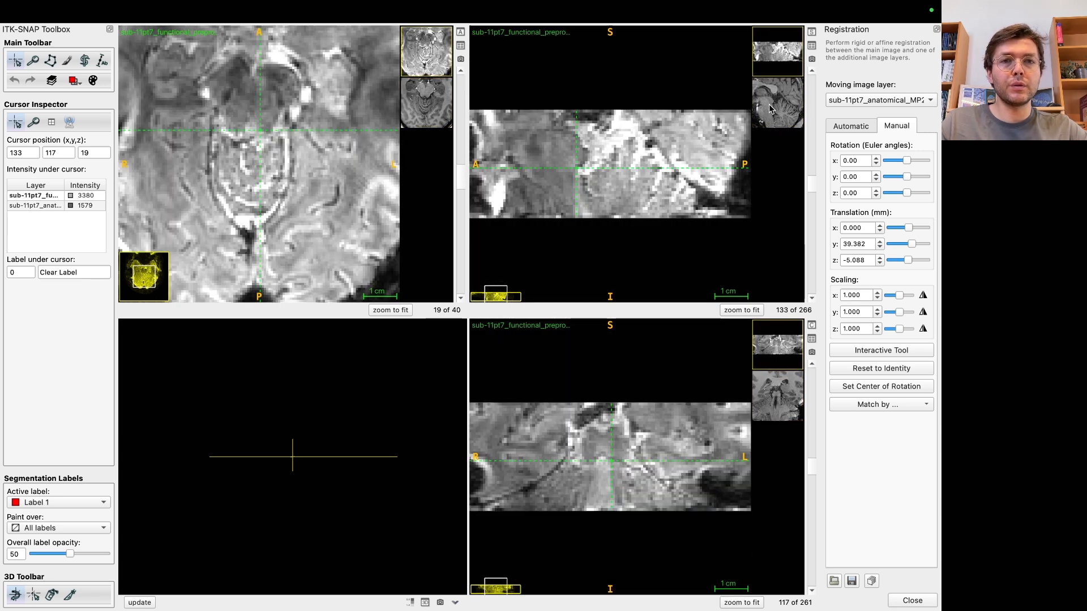
key("bracketleft")
key("bracketleft")
key("bracketleft")
key("bracketleft")
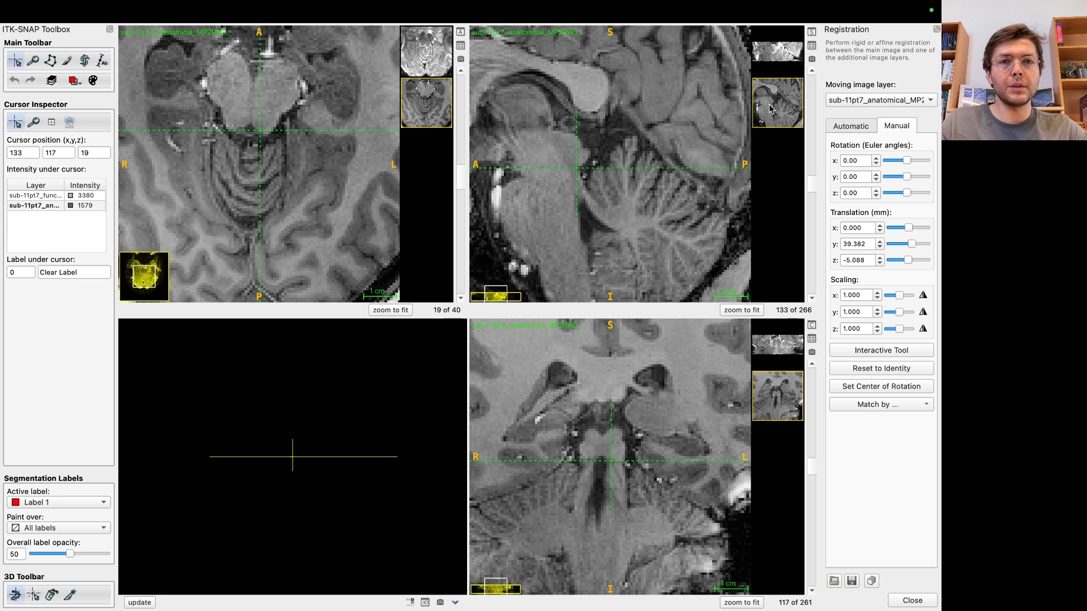
key("bracketleft")
key("bracketleft")
key("bracketleft")
key("bracketleft")
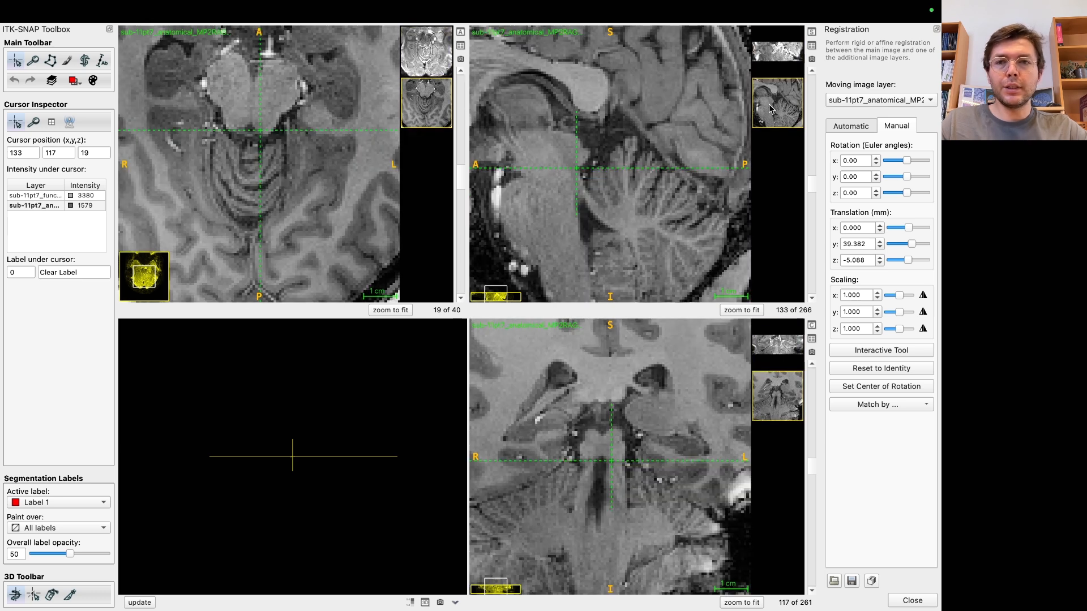
key("bracketleft")
key("bracketleft")
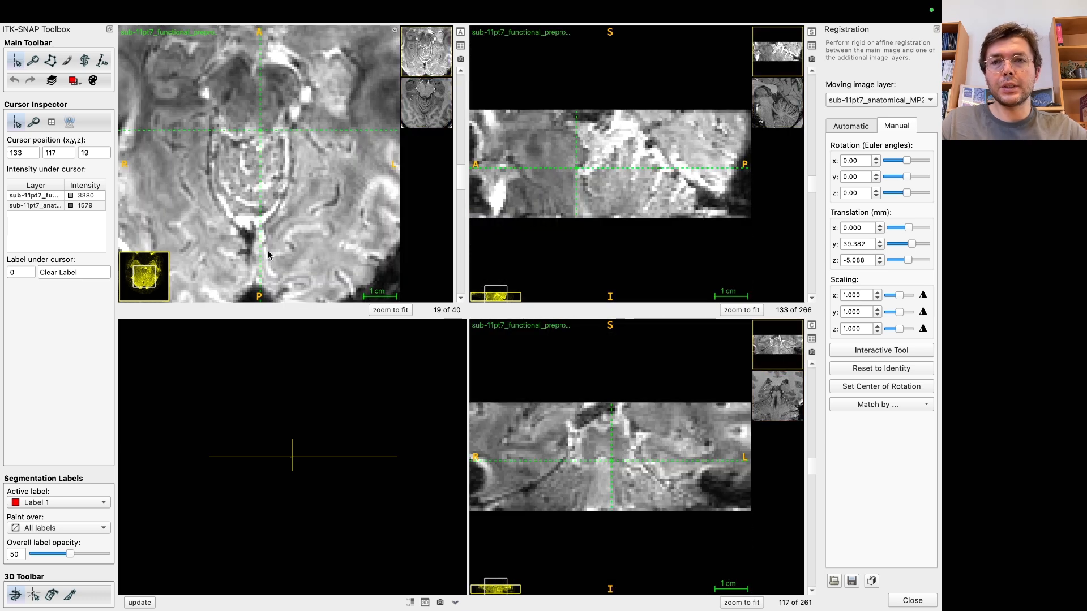
- Place the cursor at voxel 131, 160, 19 and compare both images around the posterior midline
right_click_drag(268, 226, 268, 256)
left_click(263, 212)
right_click_drag(263, 212, 278, 153)
left_click(416, 105)
key("bracketleft")
key("bracketleft")
key("bracketleft")
key("bracketleft")
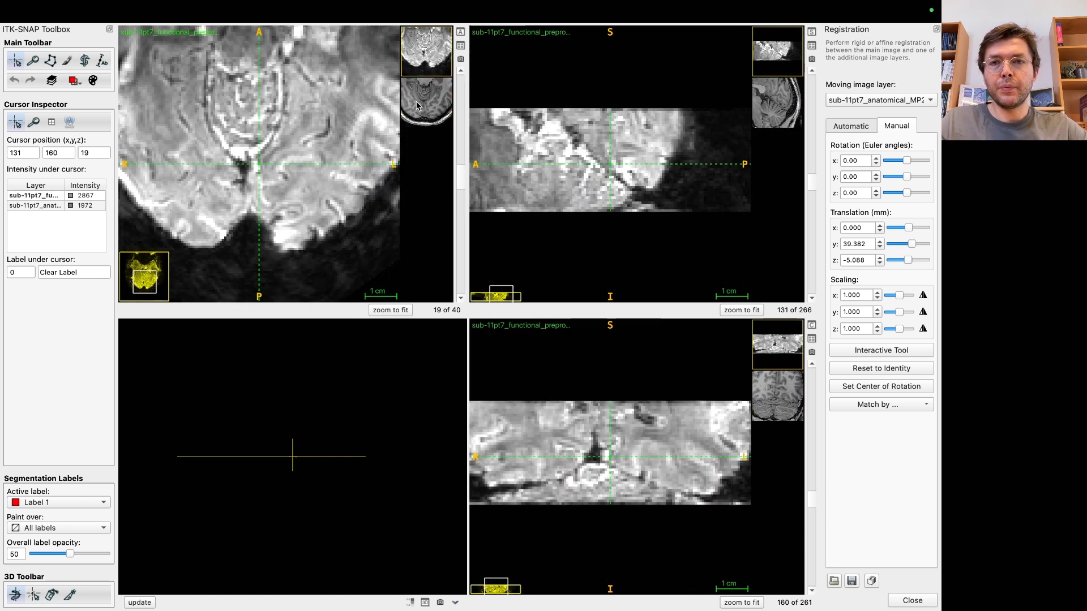
key("bracketleft")
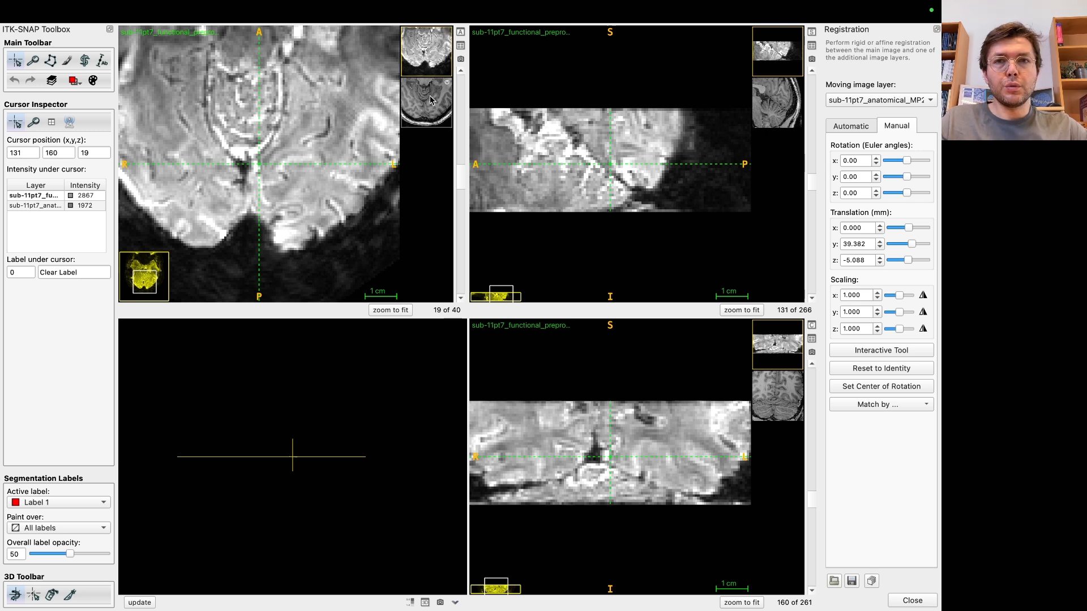
- Compare the whole-head extent of the anatomical image with the coverage of the functional mean image in a wider view
left_click(432, 100)
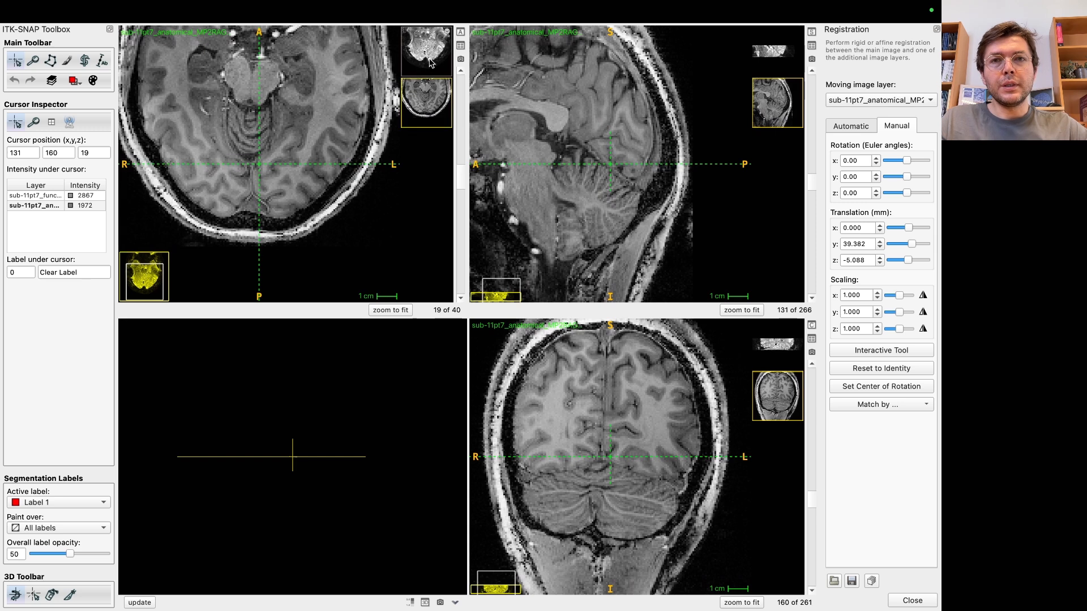
left_click(430, 62)
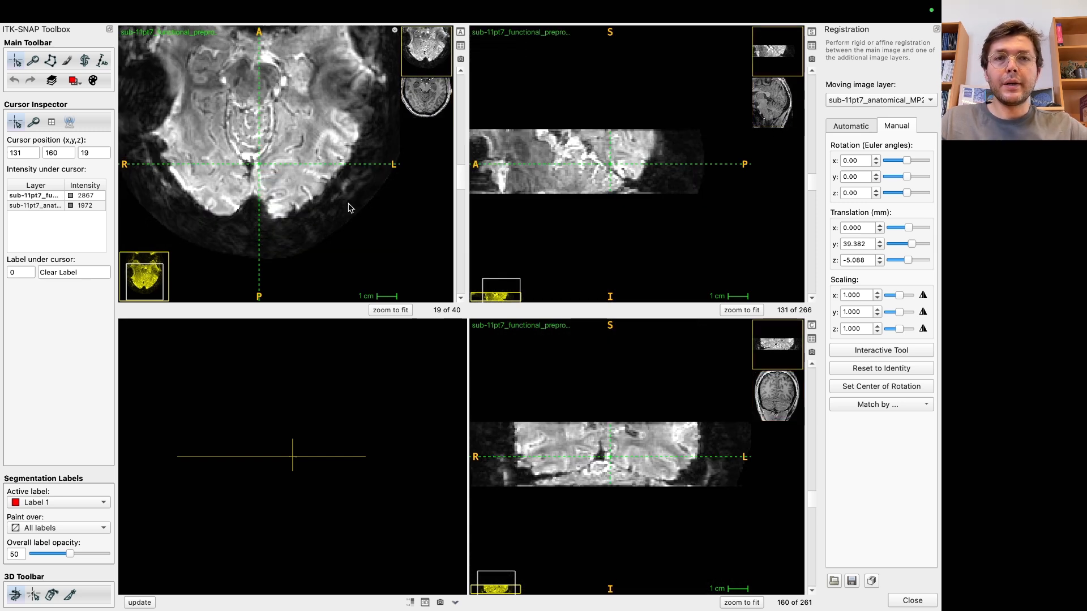
scroll(546, 140, "down", 2)
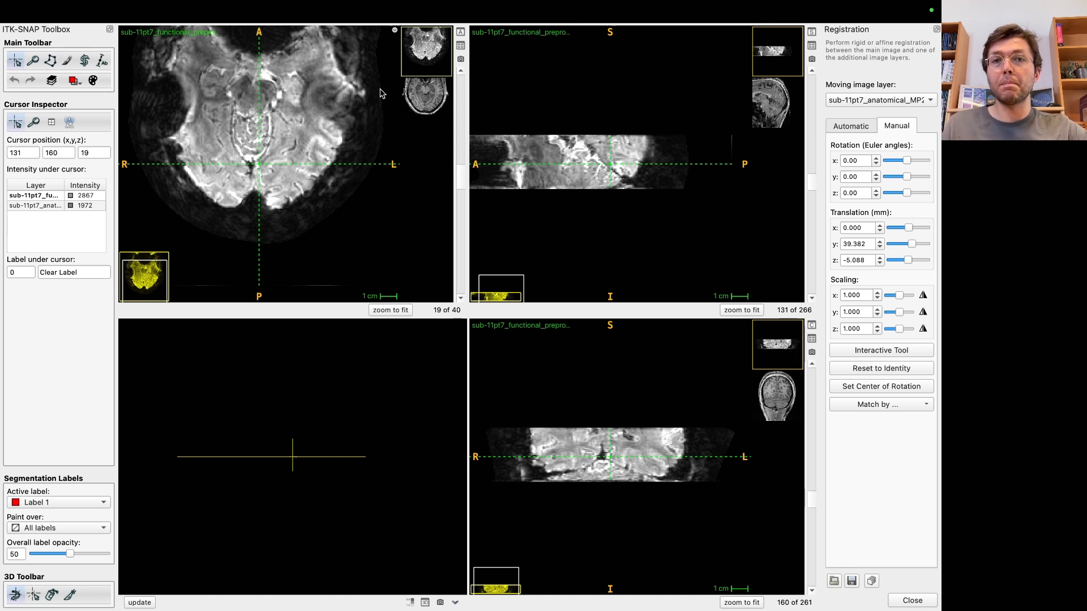
left_click(438, 101)
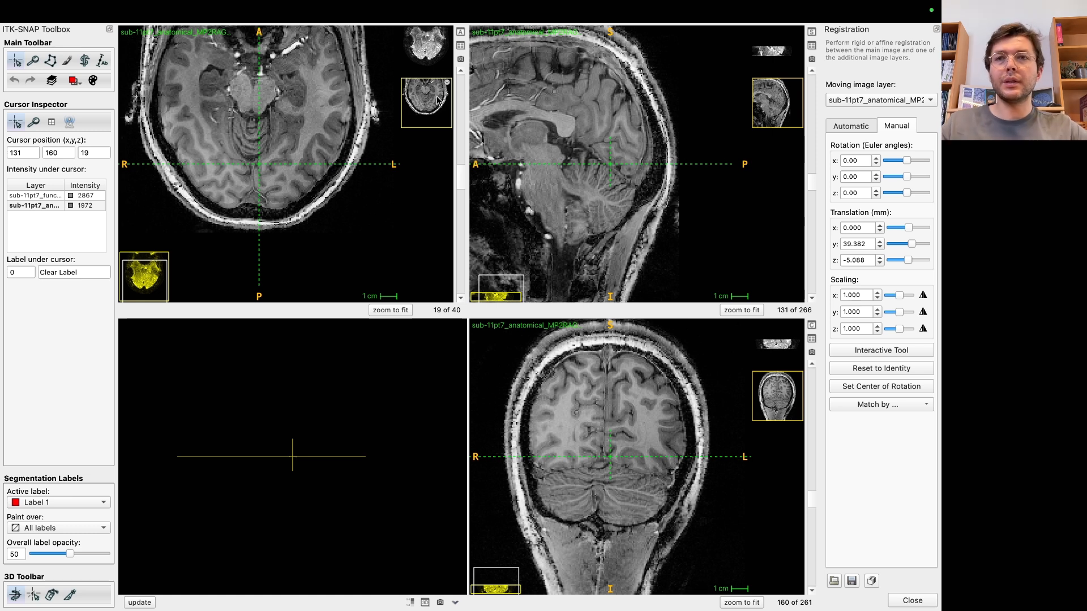
left_click(432, 64)
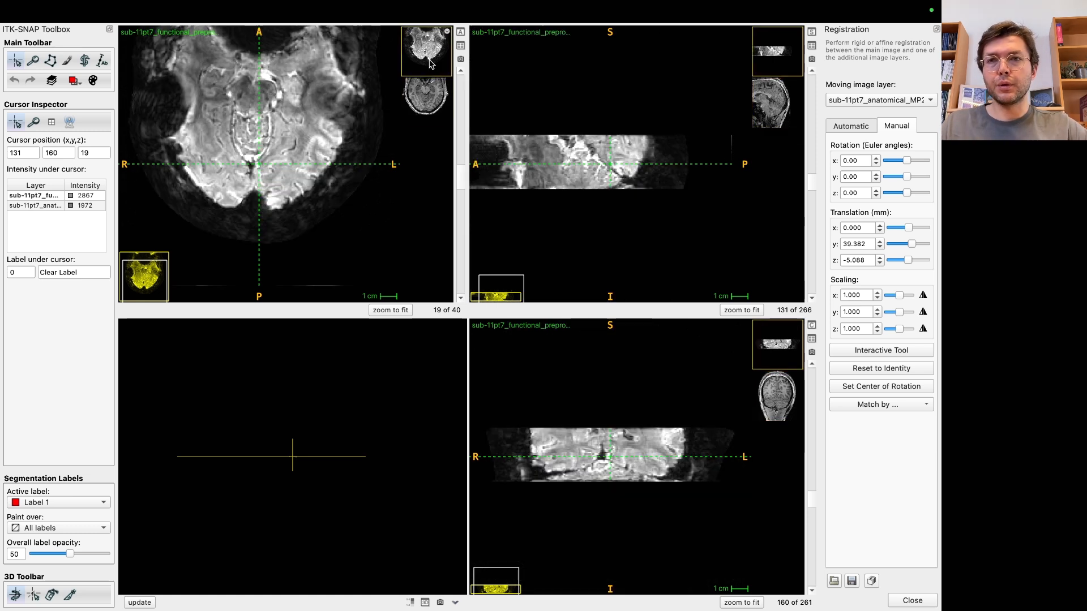
left_click(431, 105)
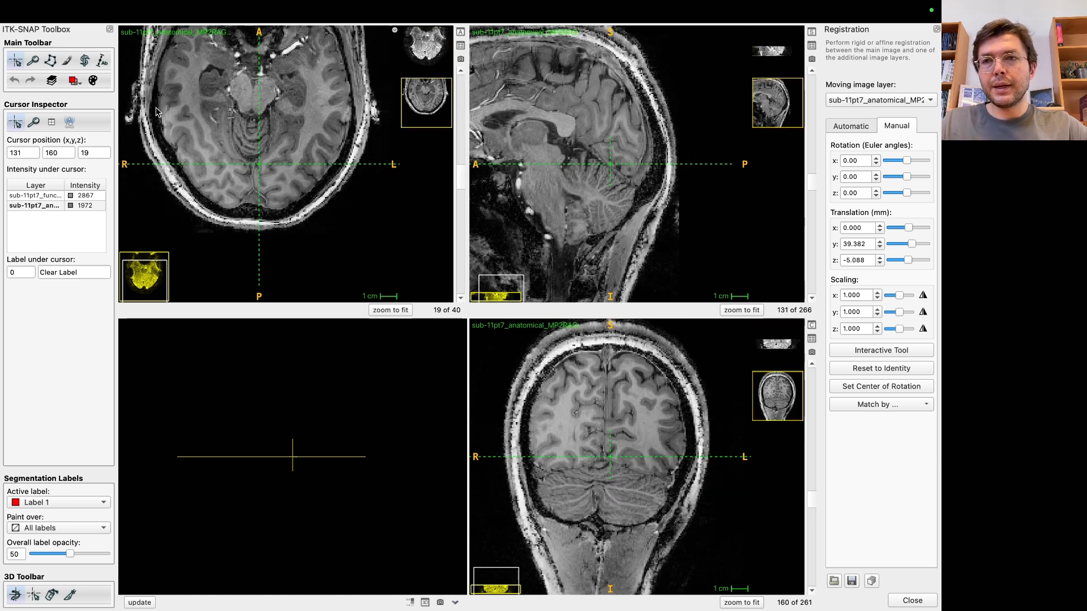
- Paint a Label 1 mask over the posterior brain and brainstem in the functional mean's axial view with a square 3D brush of size 20
left_click(68, 62)
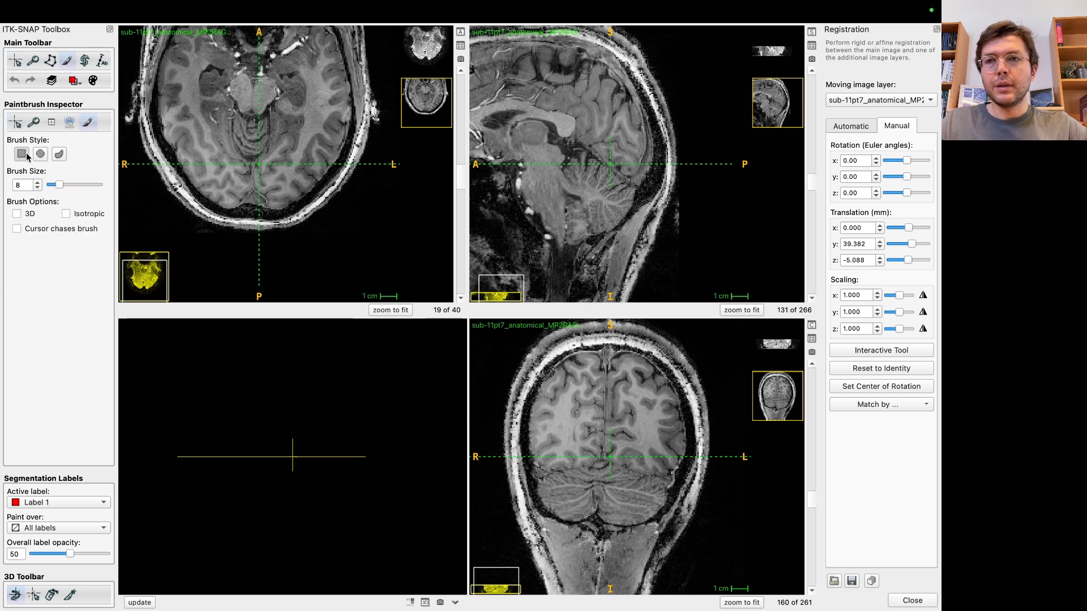
left_click_drag(60, 185, 84, 185)
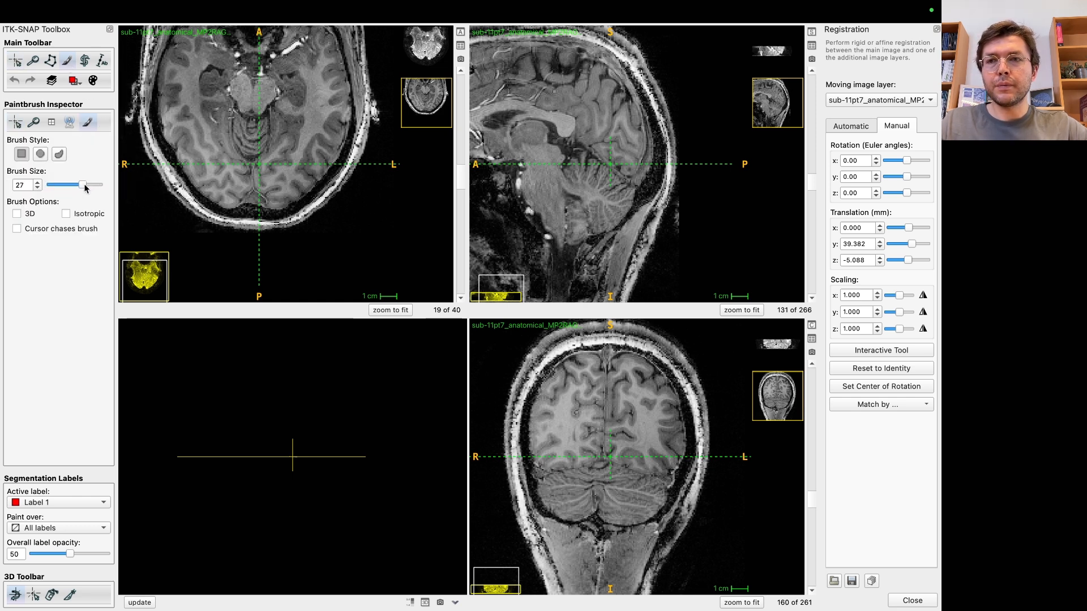
double_click(21, 186)
type("20")
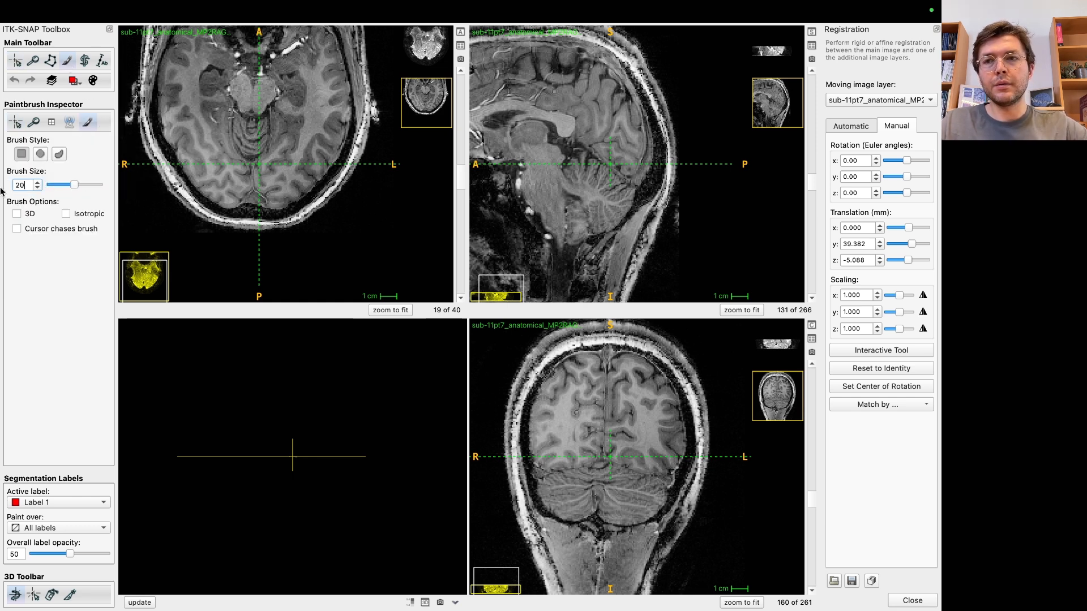
left_click(17, 214)
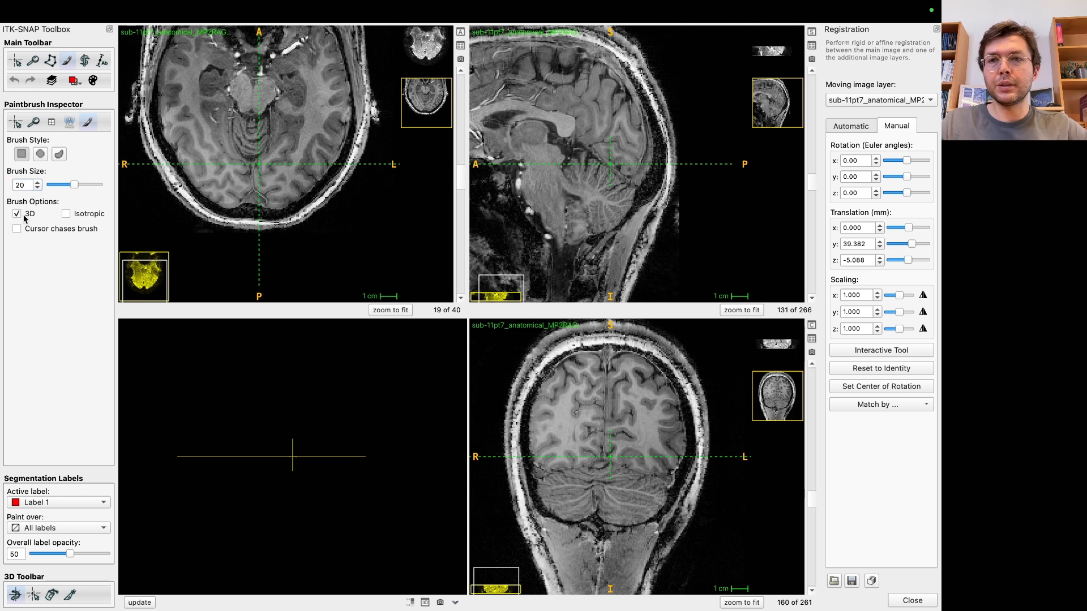
left_click(424, 55)
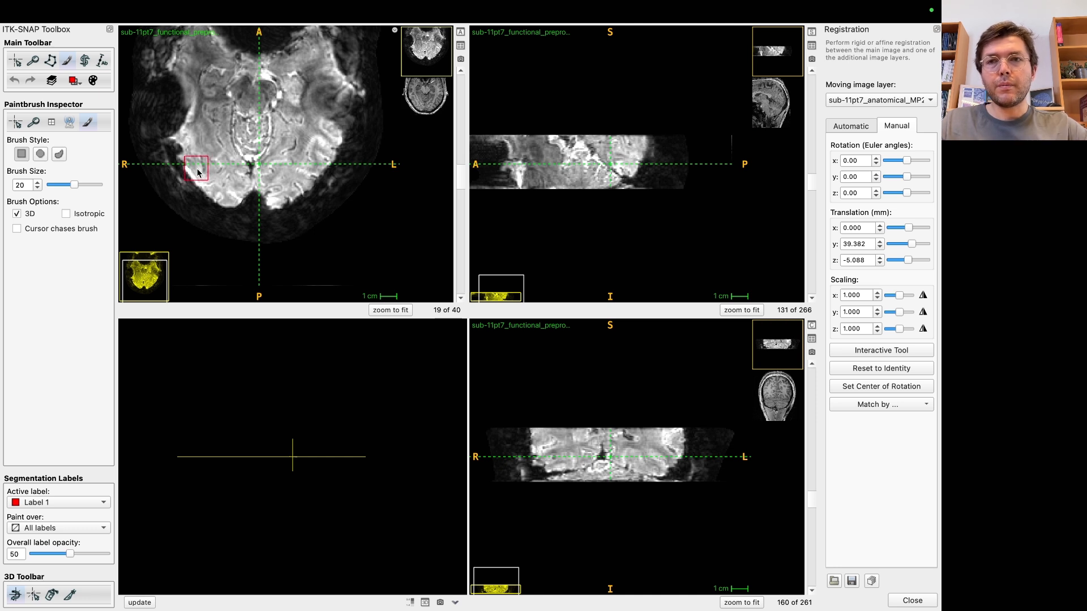
mouse_move(197, 173)
left_mouse_down()
mouse_move(233, 206)
mouse_move(254, 196)
mouse_move(285, 203)
mouse_move(326, 161)
mouse_move(270, 97)
mouse_move(246, 97)
mouse_move(224, 120)
mouse_move(205, 154)
mouse_move(210, 175)
mouse_move(252, 113)
mouse_move(276, 177)
mouse_move(255, 153)
left_mouse_up()
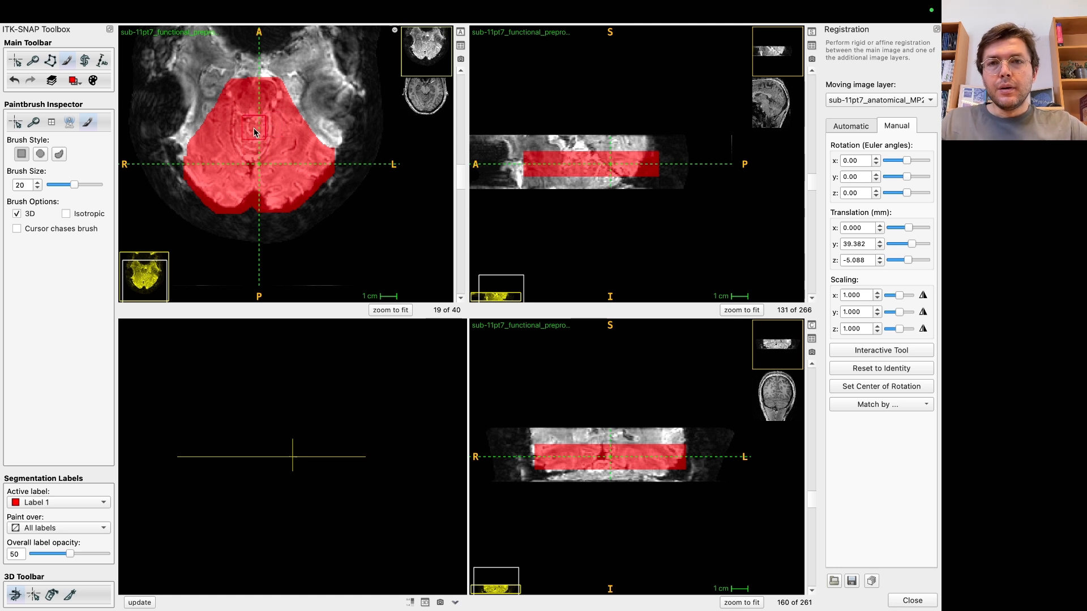
mouse_move(242, 98)
left_mouse_down()
mouse_move(266, 92)
mouse_move(250, 91)
left_mouse_up()
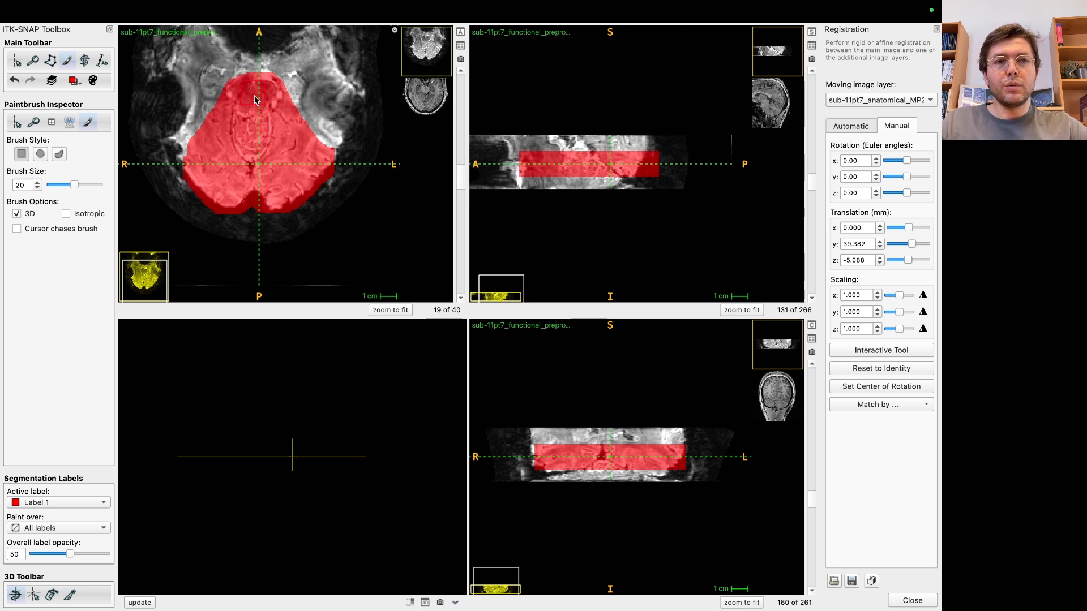
- Run the automatic rigid, mutual-information registration with the segmentation as mask, coarsest level 4x and finest level 1x, and display the anatomical image
left_click(855, 128)
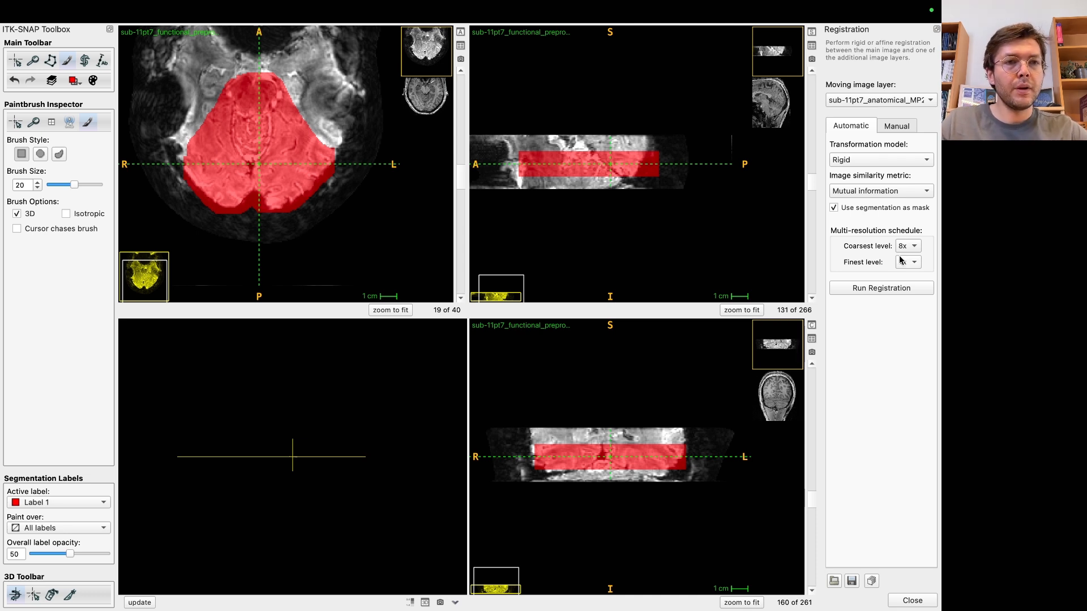
left_click(907, 249)
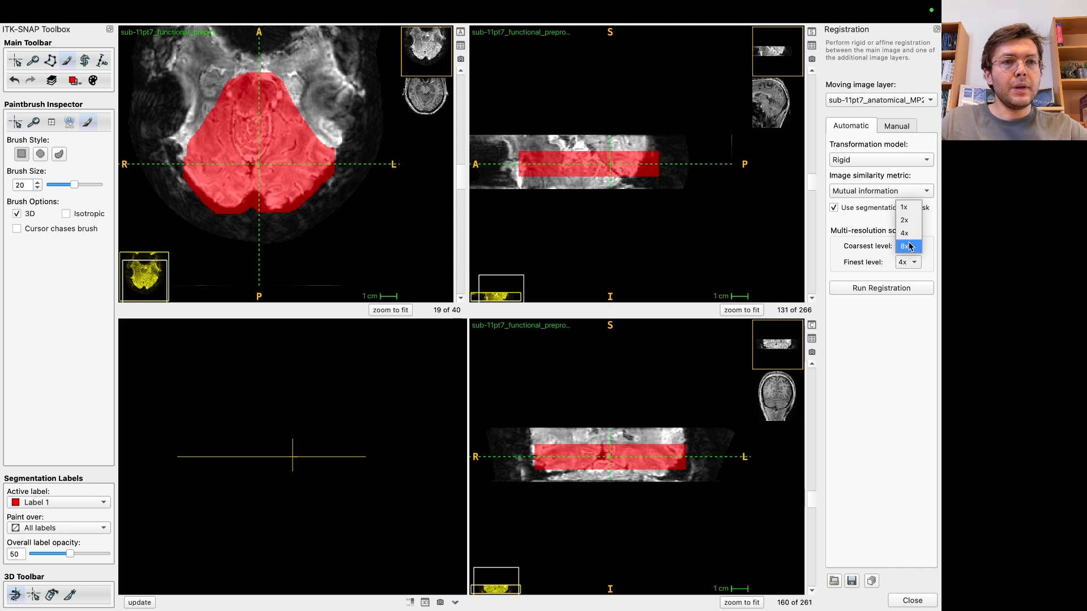
left_click(910, 238)
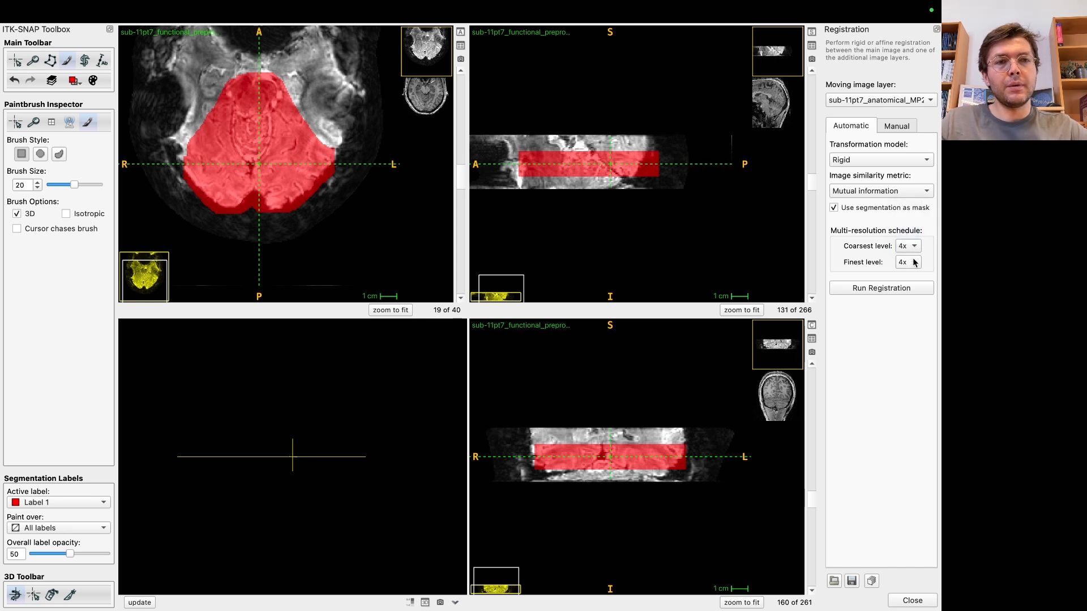
left_click(911, 262)
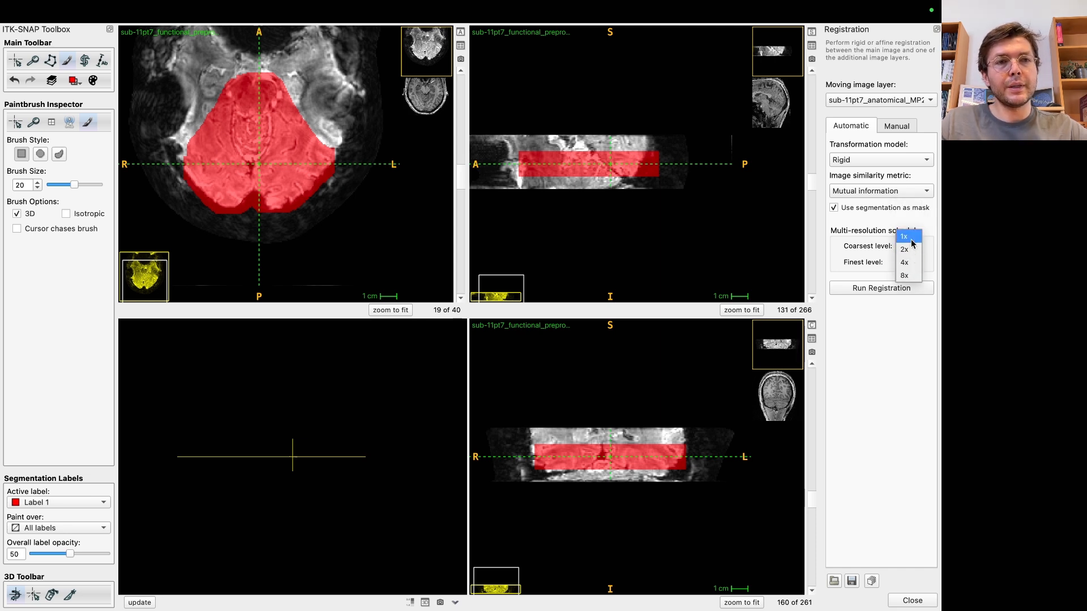
left_click(912, 234)
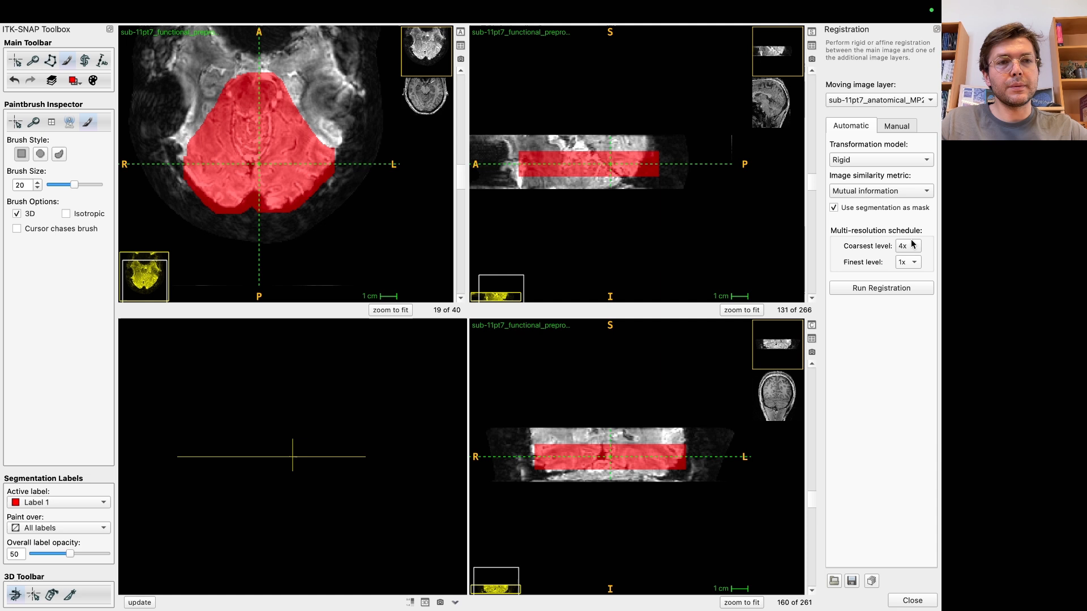
left_click(430, 96)
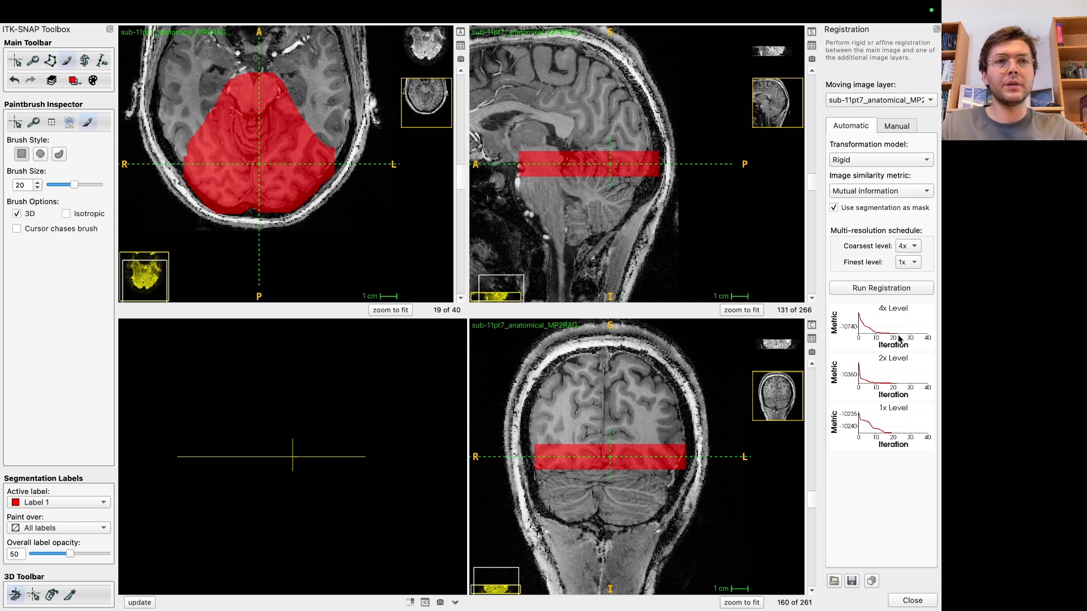
- Set the coarsest registration level to 1x and run the masked rigid registration three times to refine the alignment
left_click(911, 246)
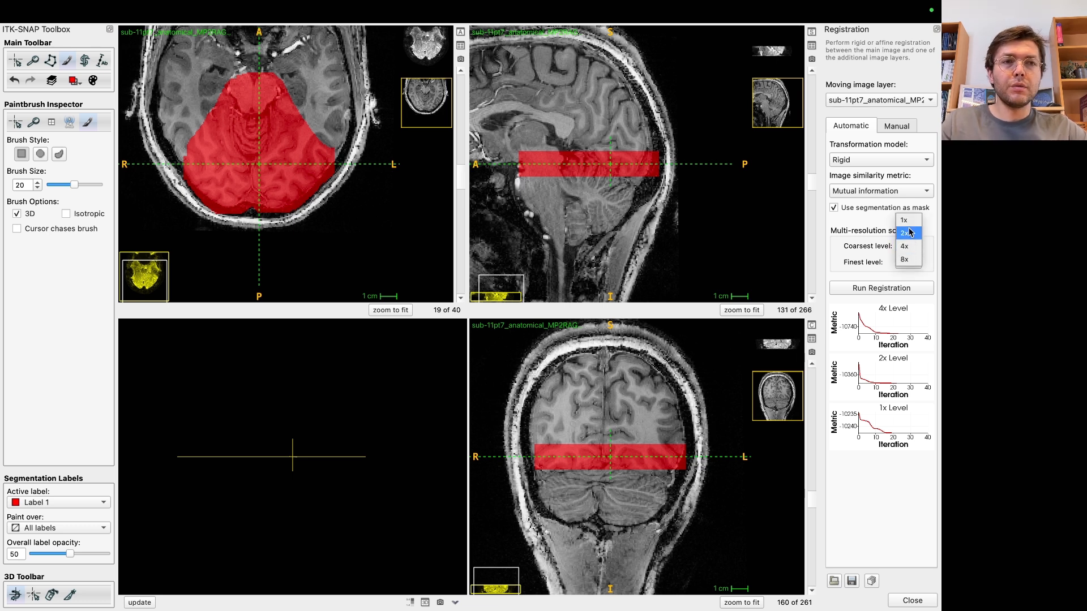
key("Up")
key("Return")
left_click(887, 290)
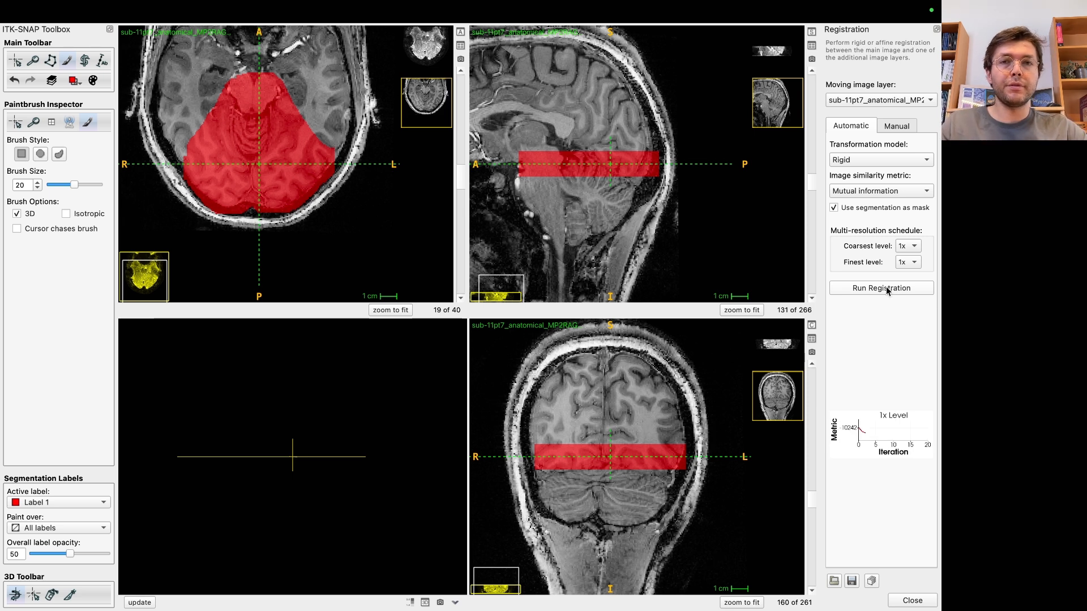
left_click(887, 290)
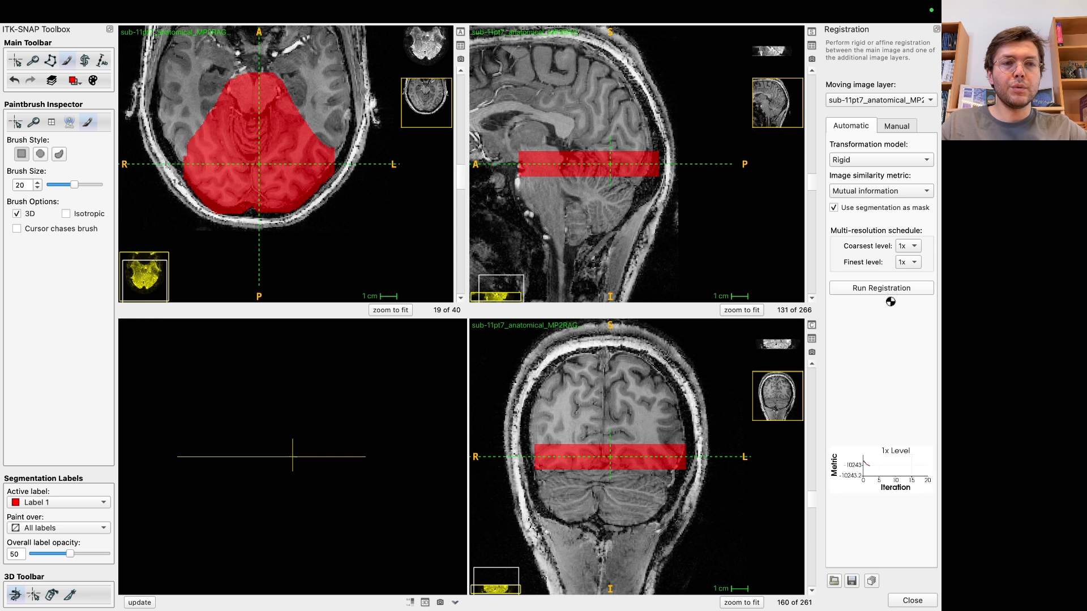
left_click(882, 290)
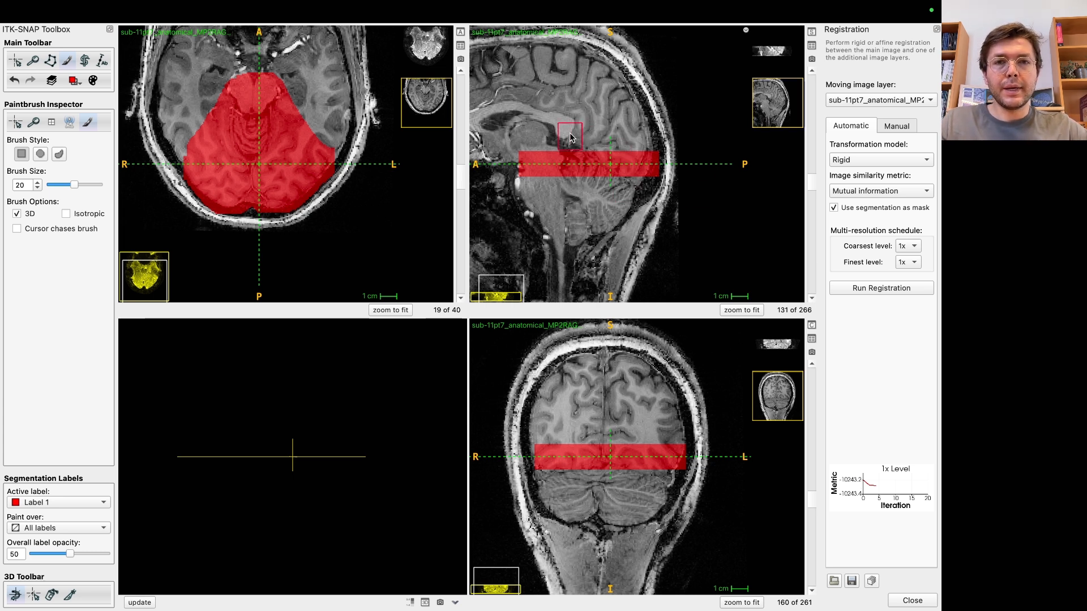
- Hide the segmentation overlay and display the functional mean image close up in crosshair mode
key("s")
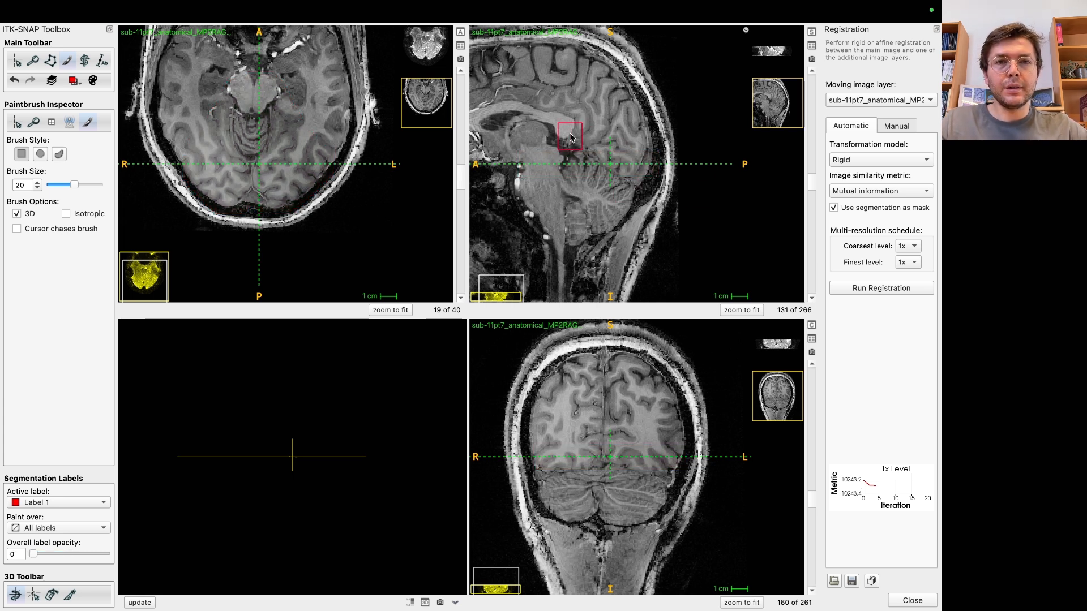
left_click(428, 55)
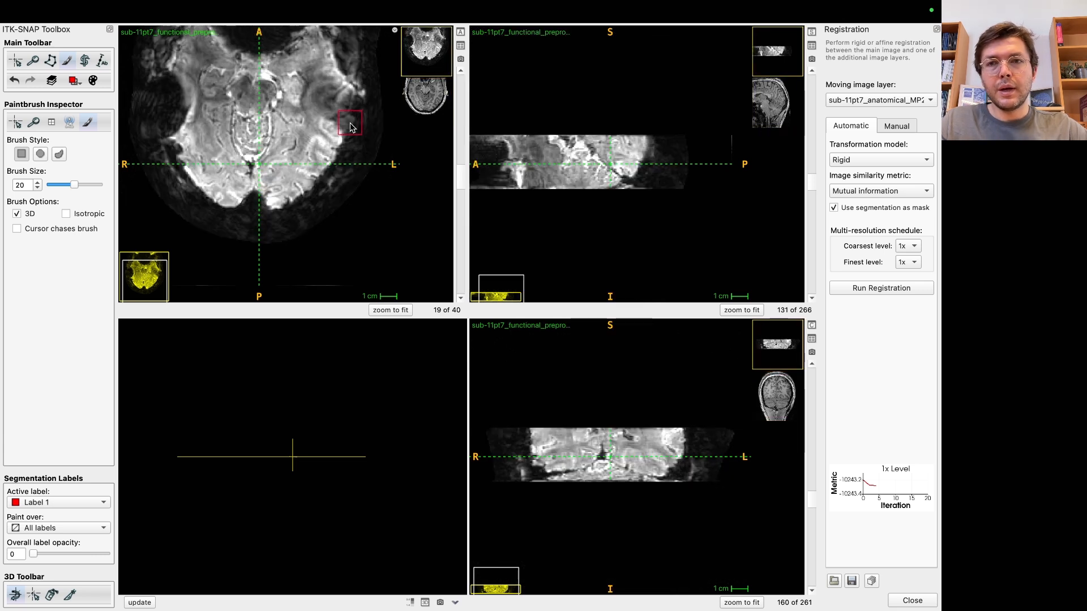
key("1")
scroll(257, 161, "up", 5, "ctrl")
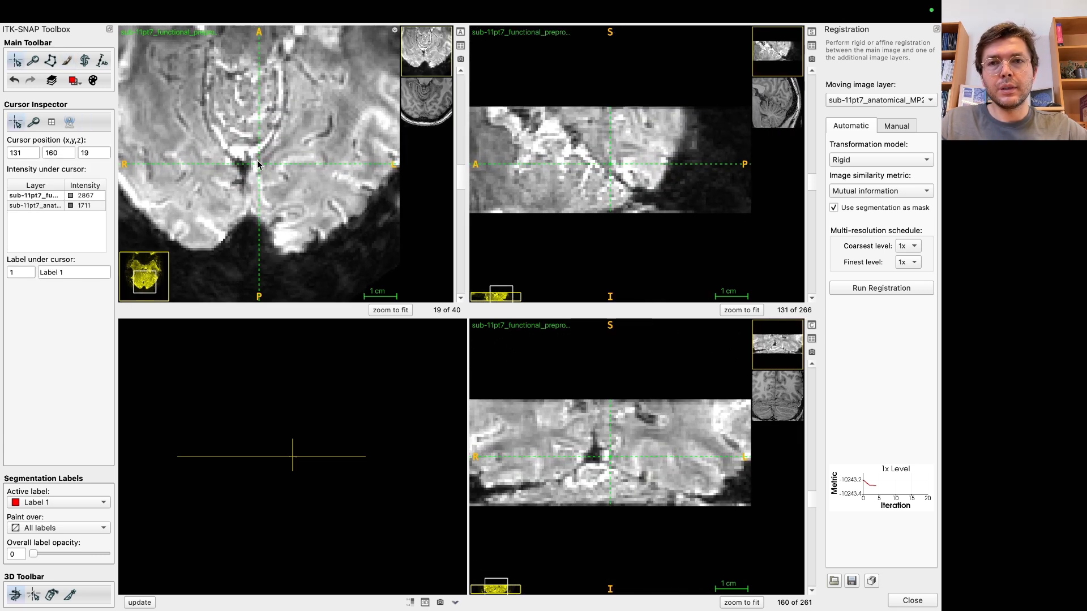
- Examine the functional mean at the posterior midline and the left occipital pole in axial slice 19
left_click(243, 182)
key("c")
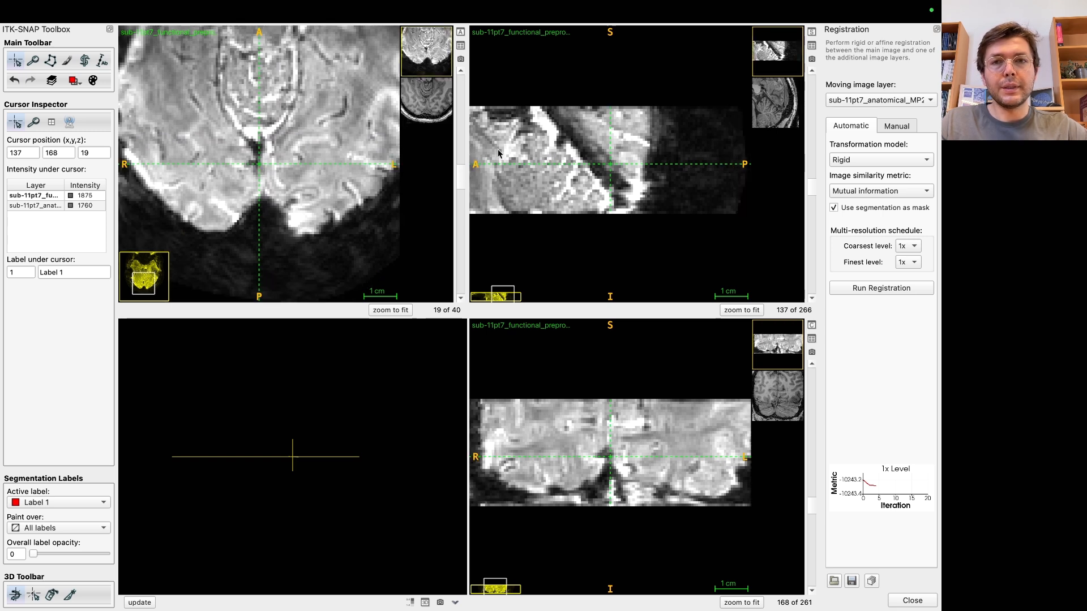
left_click(297, 199)
key("bracketright")
key("bracketright")
key("bracketright")
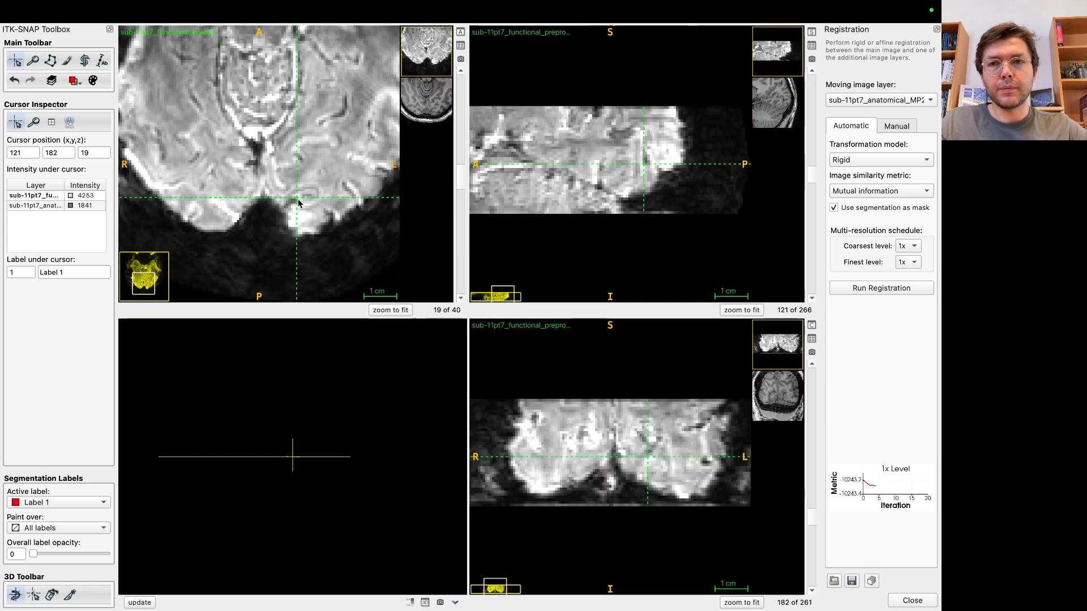
key("bracketright")
key("bracketright")
key("bracketright")
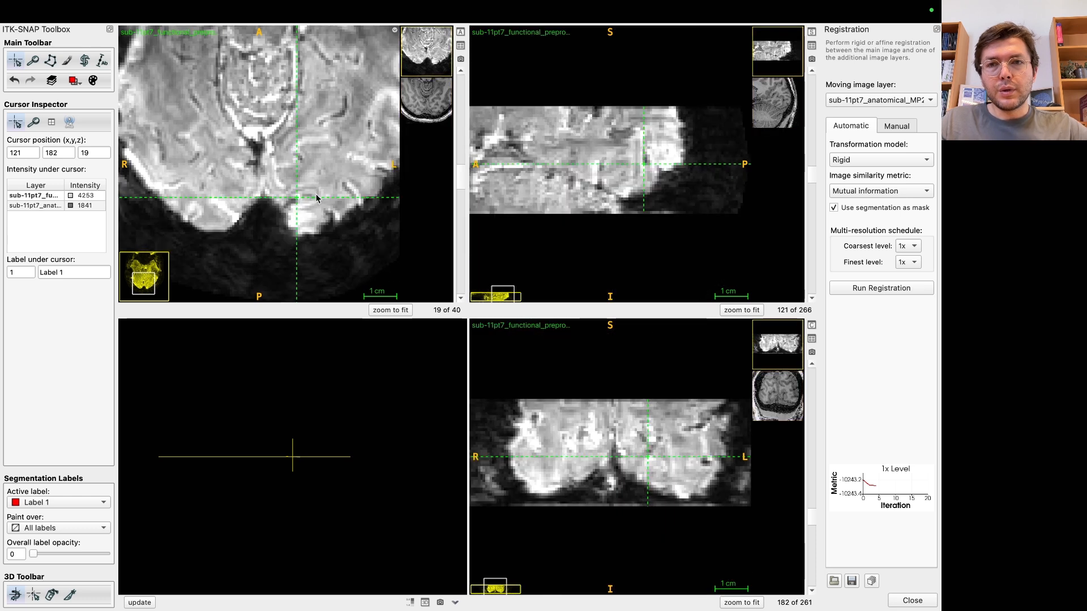
- Place the crosshair at 111, 183, 19 in the left occipital cortex and alternate the functional and anatomical images to compare their alignment
left_click(319, 199)
key("bracketright")
key("bracketright")
key("bracketright")
key("bracketright")
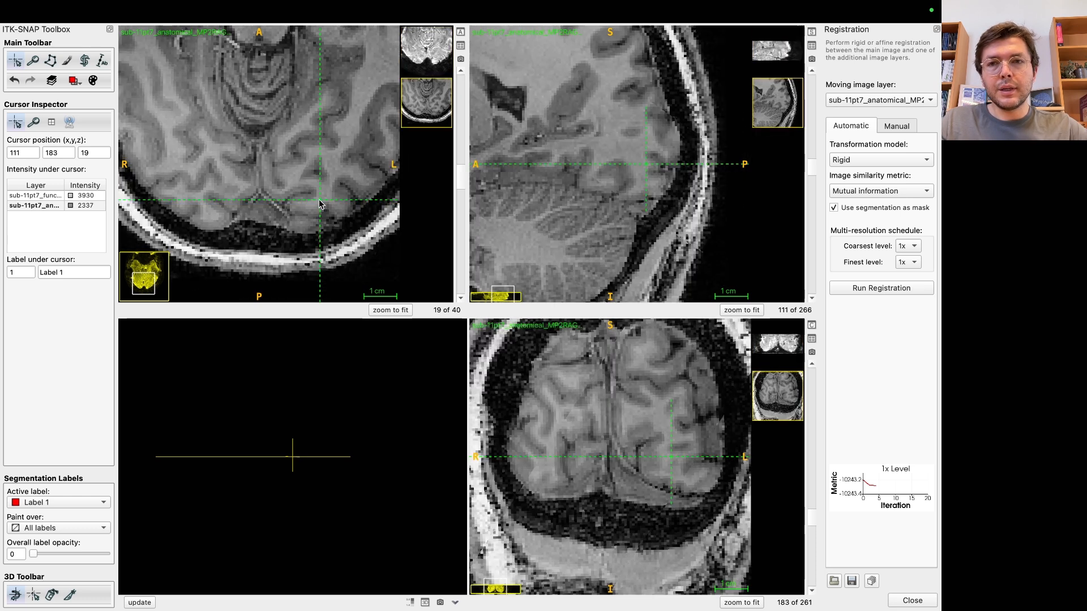
key("bracketright")
key("bracketright")
key("bracketright")
key("bracketright")
key("bracketright")
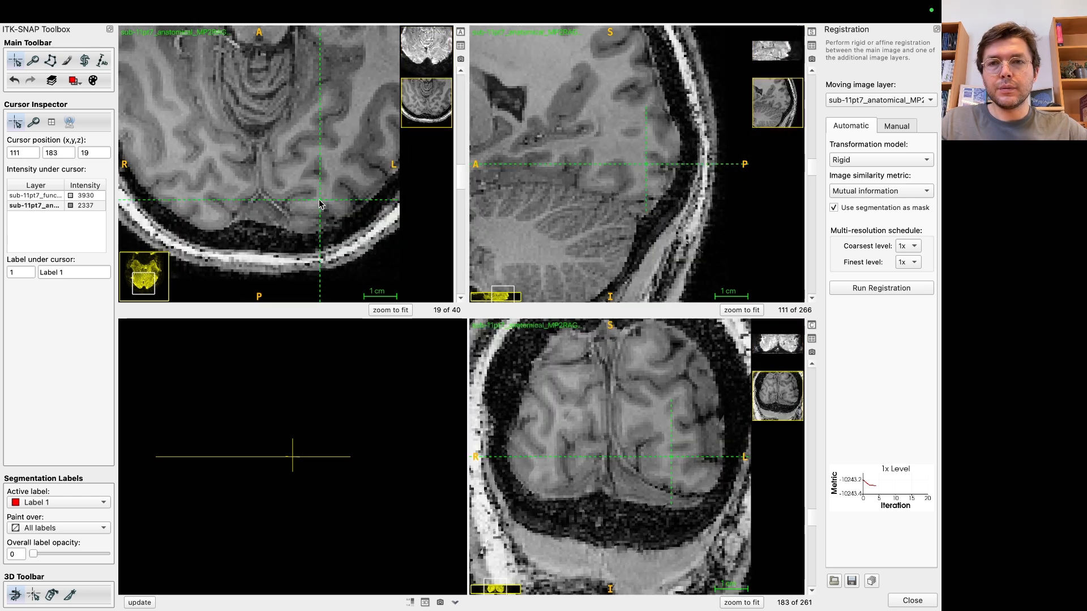
key("bracketright")
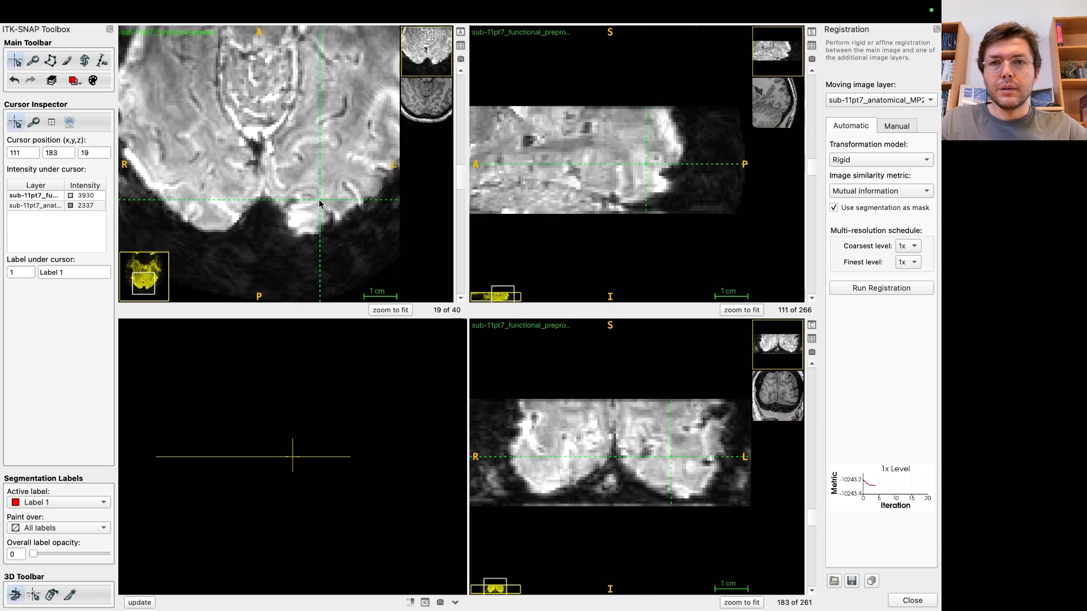
key("bracketright")
key("bracketright")
key("bracketright")
key("bracketright")
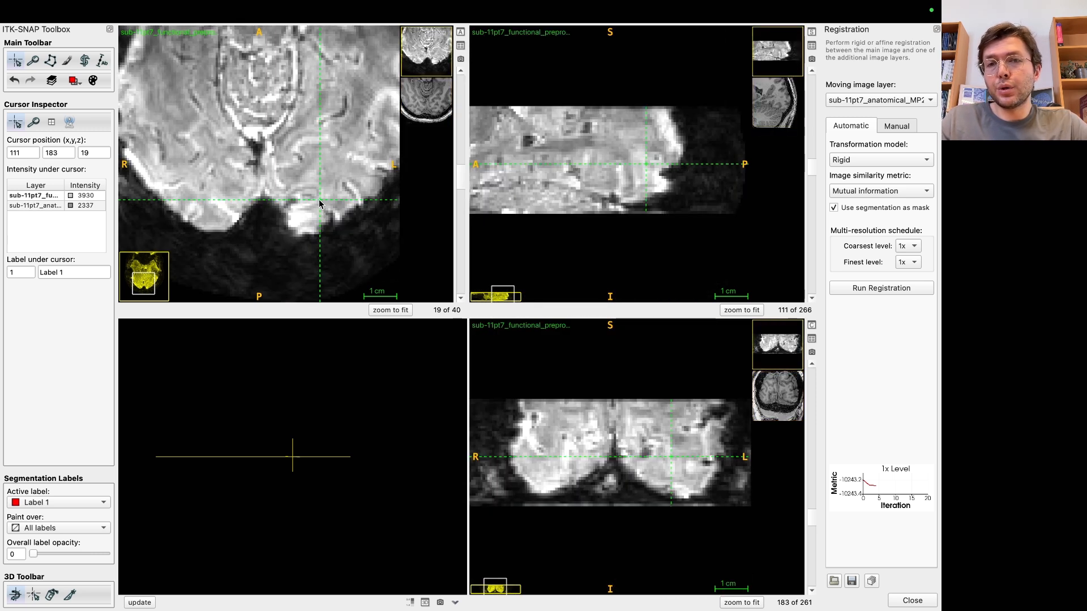
key("bracketright")
key("bracketright")
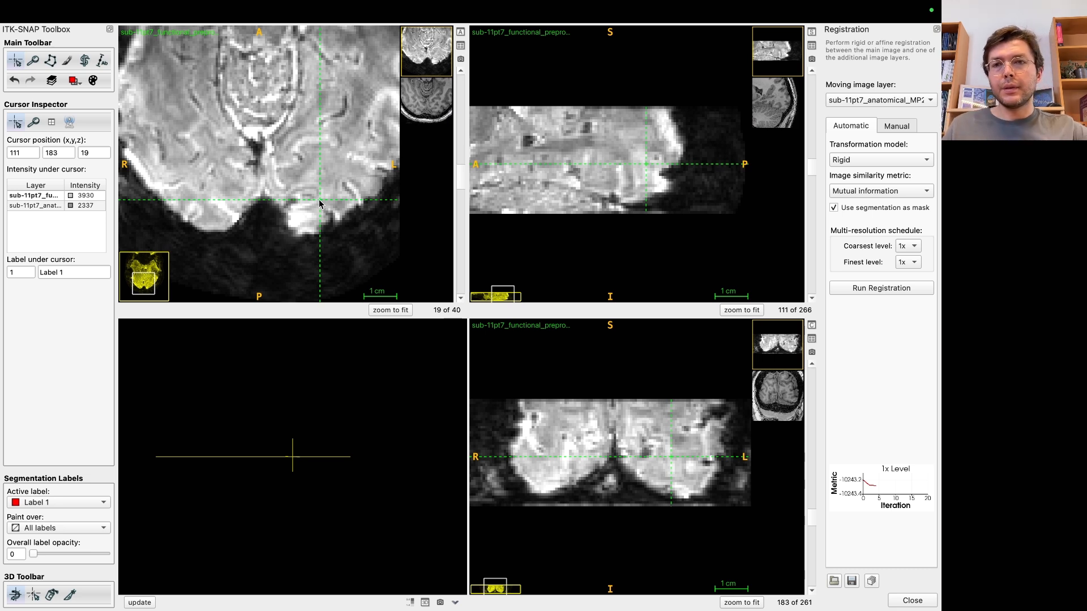
- Flip the display repeatedly between the anatomical and functional images at the same crosshair position to check the cortical boundaries
left_click(426, 95)
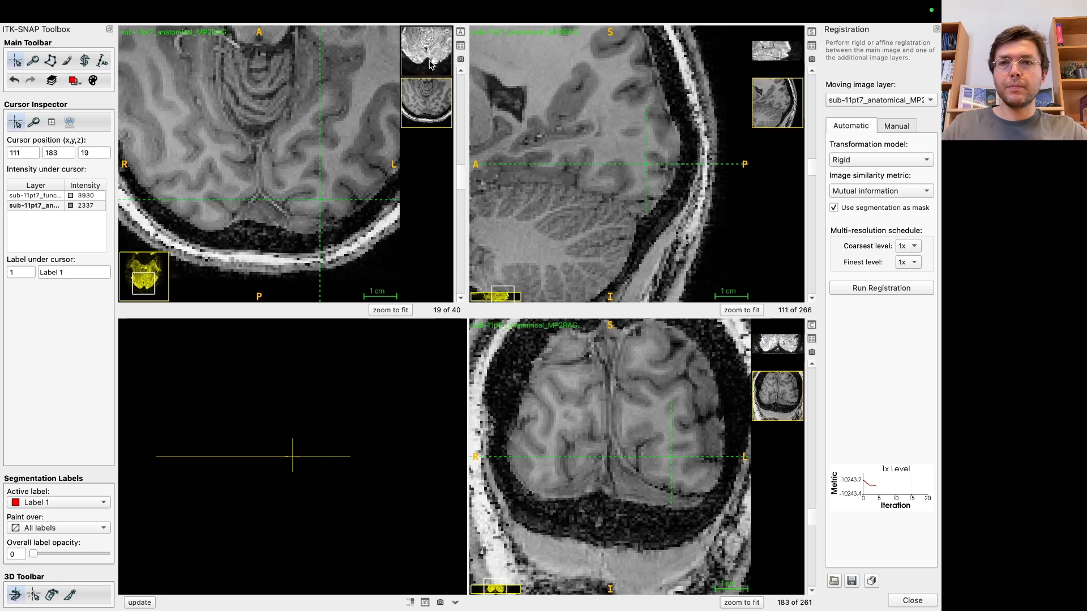
left_click(432, 66)
left_click(430, 98)
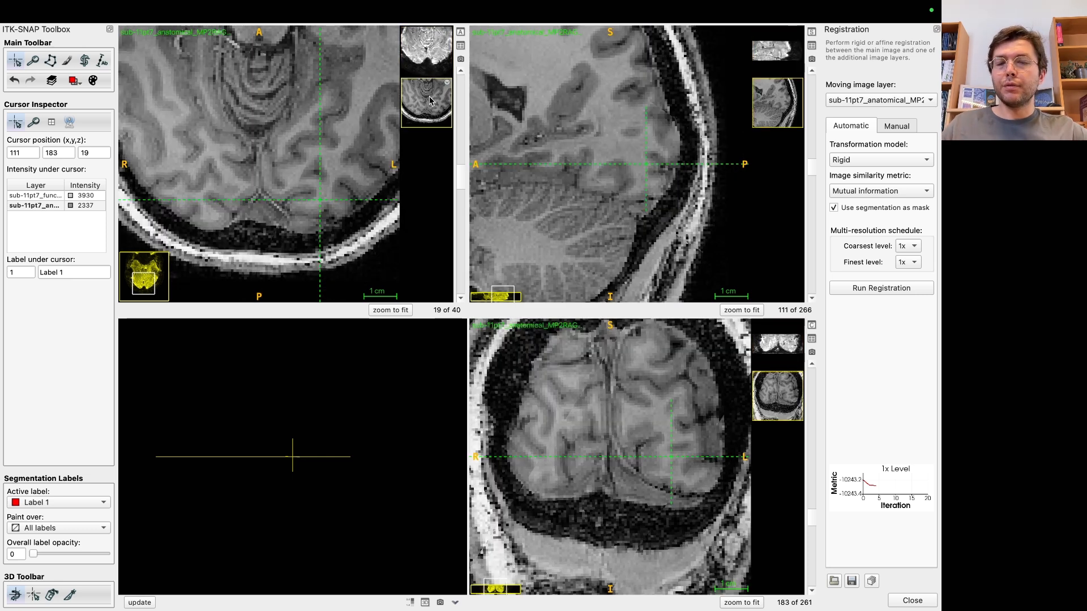
left_click(432, 68)
left_click(433, 105)
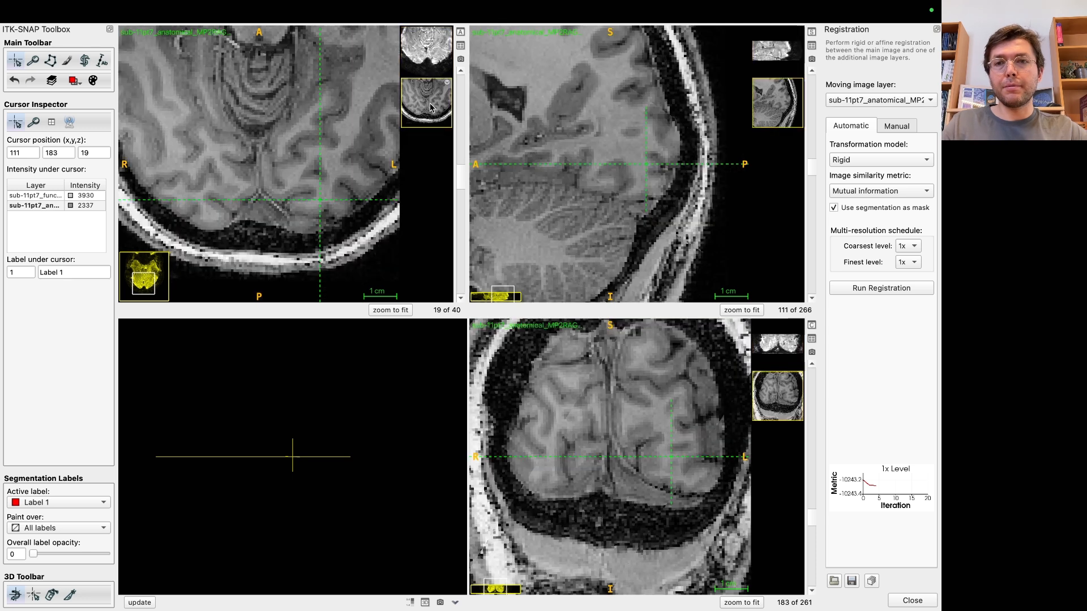
left_click(431, 58)
left_click(432, 99)
left_click(432, 67)
left_click(437, 97)
- Move the crosshair to 156, 172, 19 in the right occipital cortex and compare the functional and anatomical images in all views
left_click(214, 173)
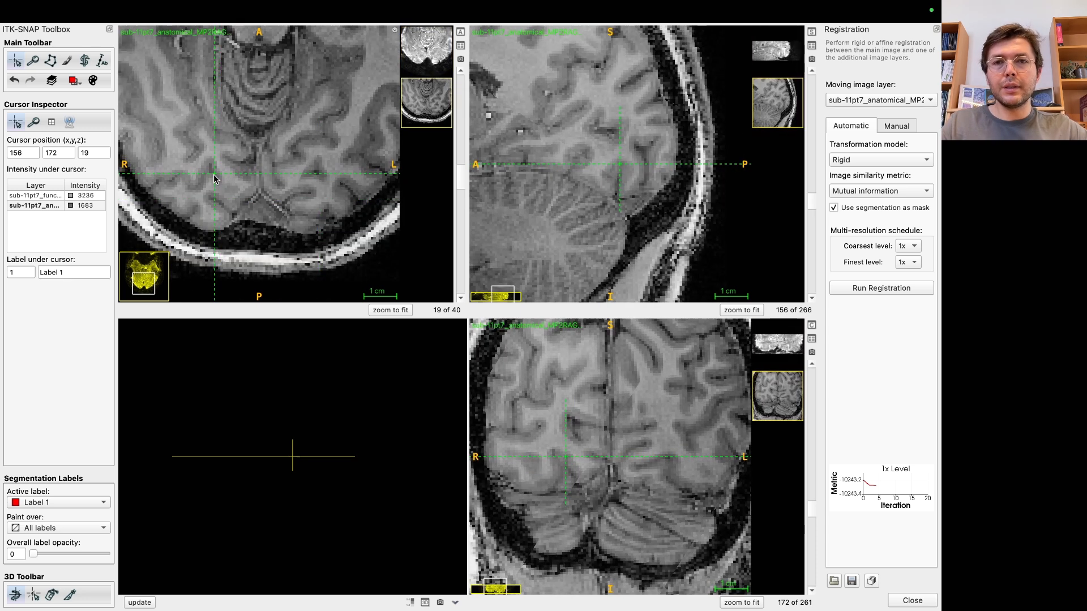
left_click(779, 55)
left_click(781, 99)
left_click(780, 67)
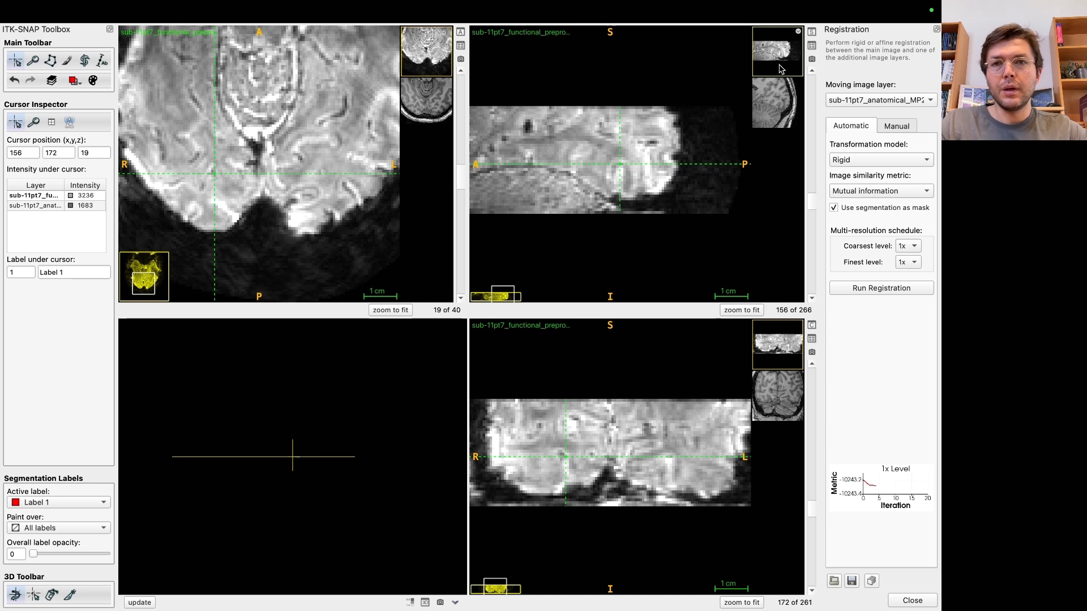
scroll(616, 161, "up", 3)
scroll(616, 161, "down", 2)
scroll(616, 165, "up", 2)
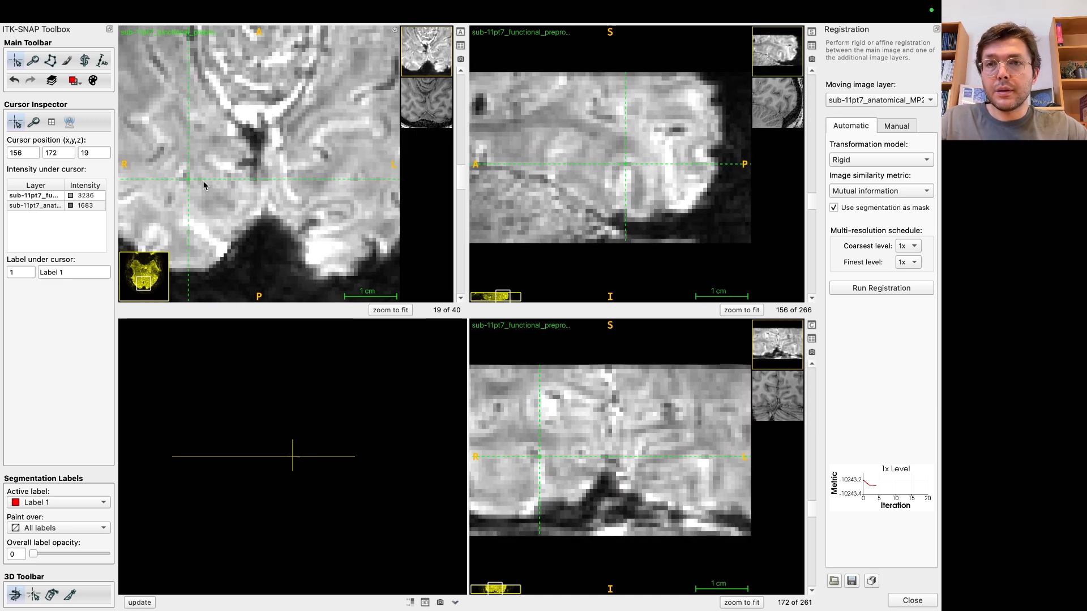
scroll(212, 192, "down", 3)
scroll(213, 192, "up", 2)
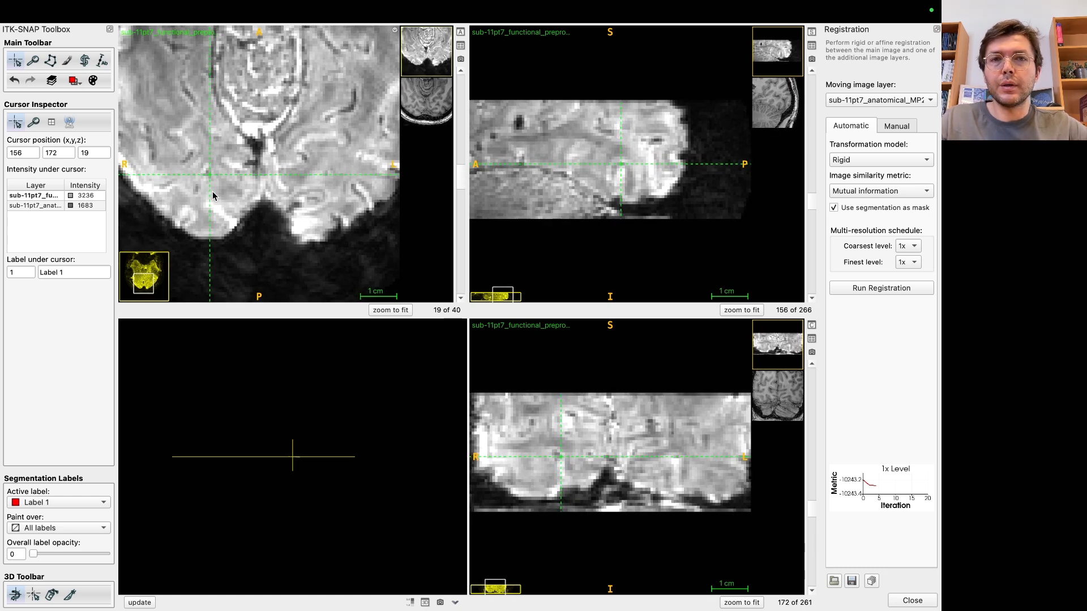
scroll(212, 191, "down", 3)
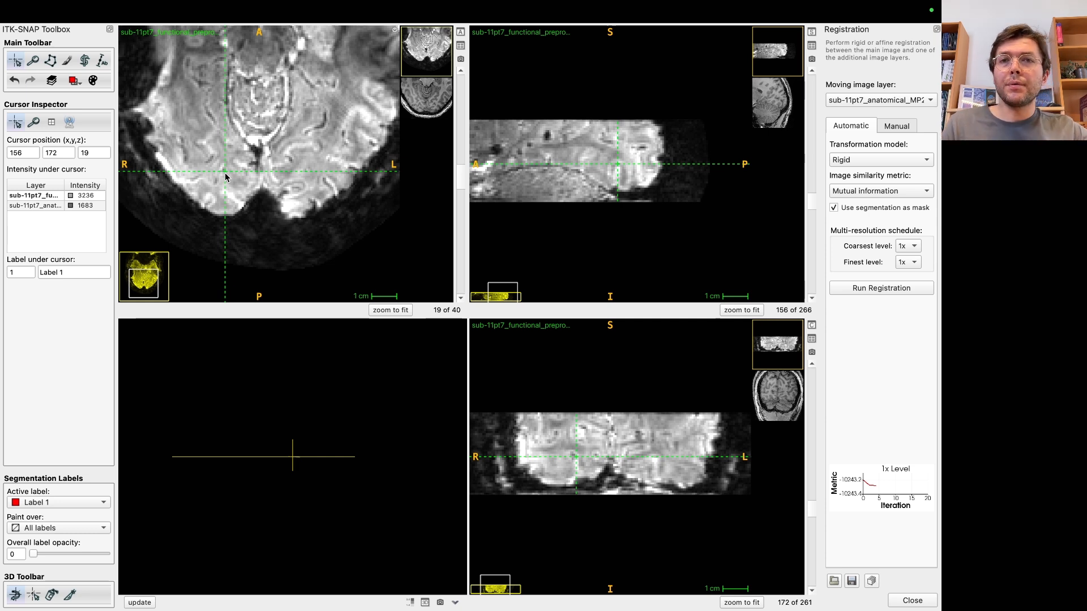
left_click(436, 106)
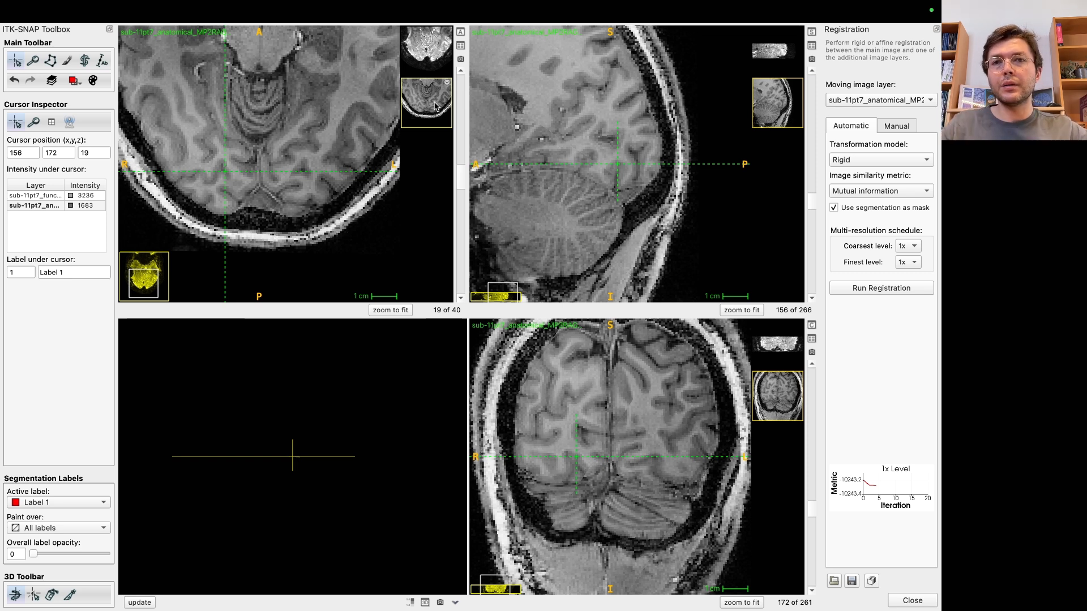
left_click(428, 58)
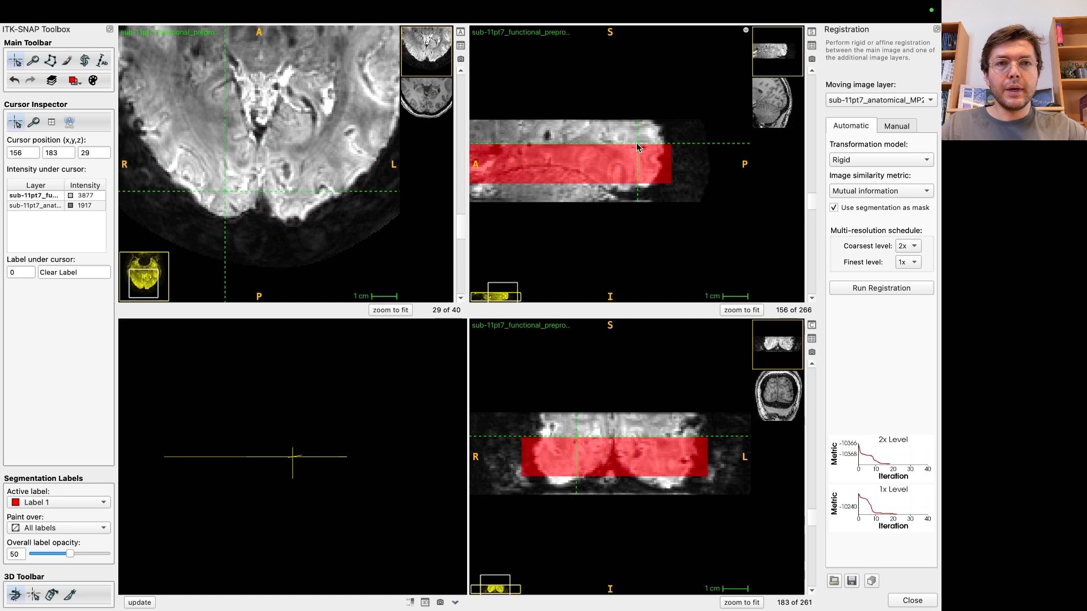
- Extend the Label 1 mask over the posterior brain in axial slice 30 with the size 20 square 3D brush
left_click(636, 142)
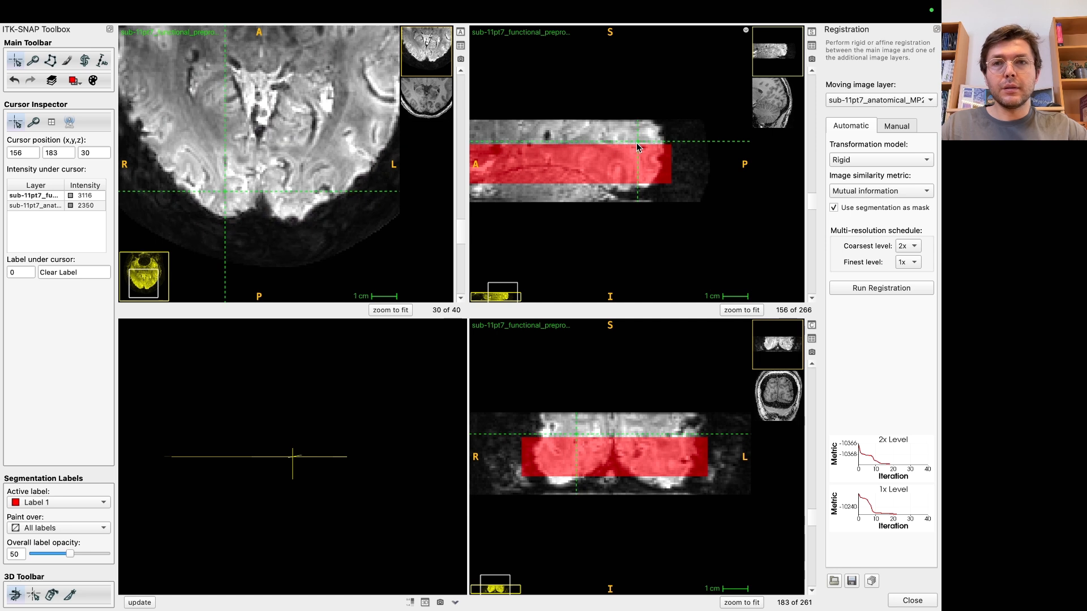
scroll(262, 156, "down", 3, "ctrl")
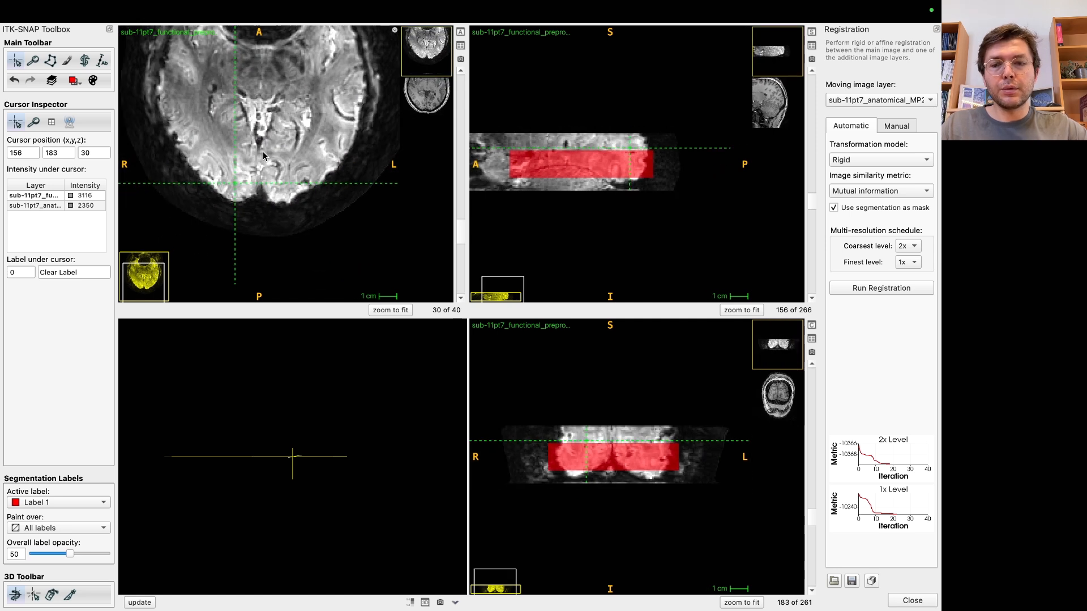
key("4")
mouse_move(201, 164)
left_mouse_down()
mouse_move(225, 188)
mouse_move(294, 188)
mouse_move(324, 158)
mouse_move(238, 171)
mouse_move(216, 159)
mouse_move(249, 141)
mouse_move(312, 147)
mouse_move(255, 163)
mouse_move(311, 149)
mouse_move(297, 128)
mouse_move(226, 142)
mouse_move(277, 109)
mouse_move(308, 128)
mouse_move(223, 116)
mouse_move(206, 164)
mouse_move(277, 136)
left_mouse_up()
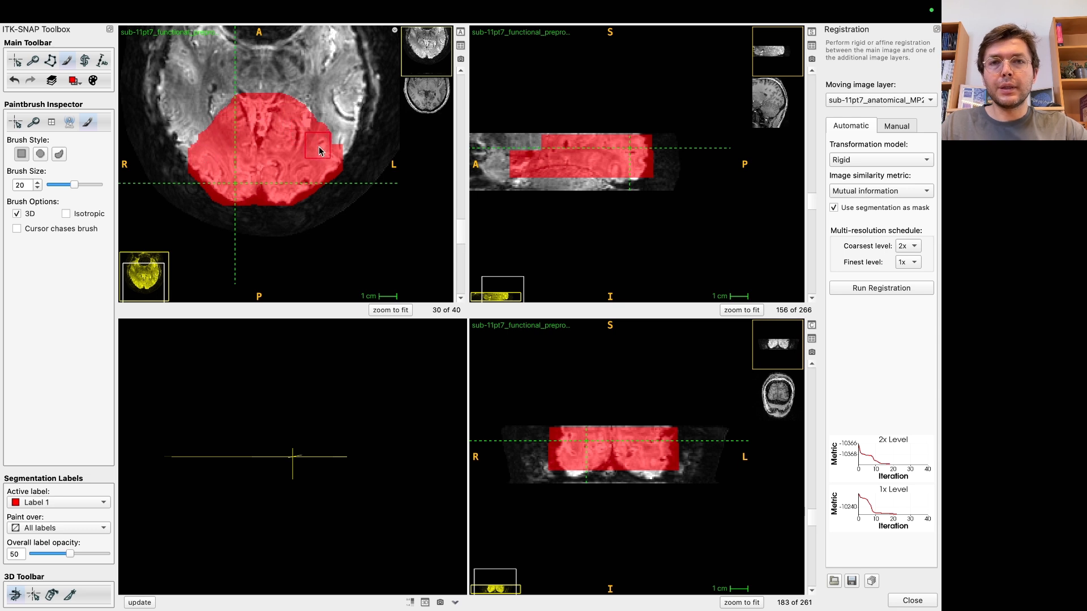
- Run the masked rigid registration three times at coarsest level 2x and finest level 1x, and display the anatomical image
left_click(873, 292)
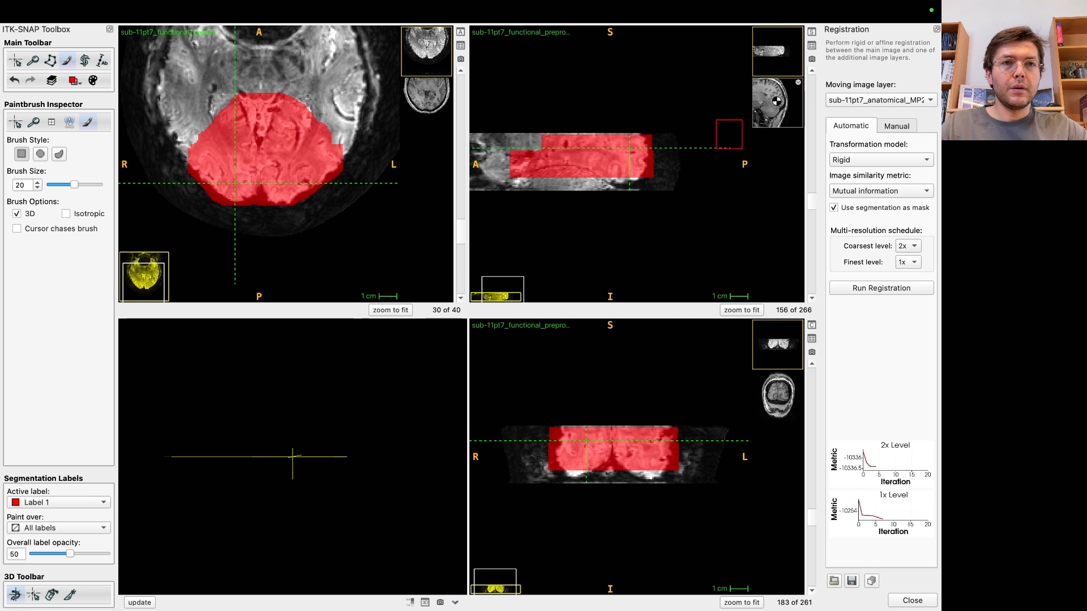
left_click(773, 97)
left_click(900, 292)
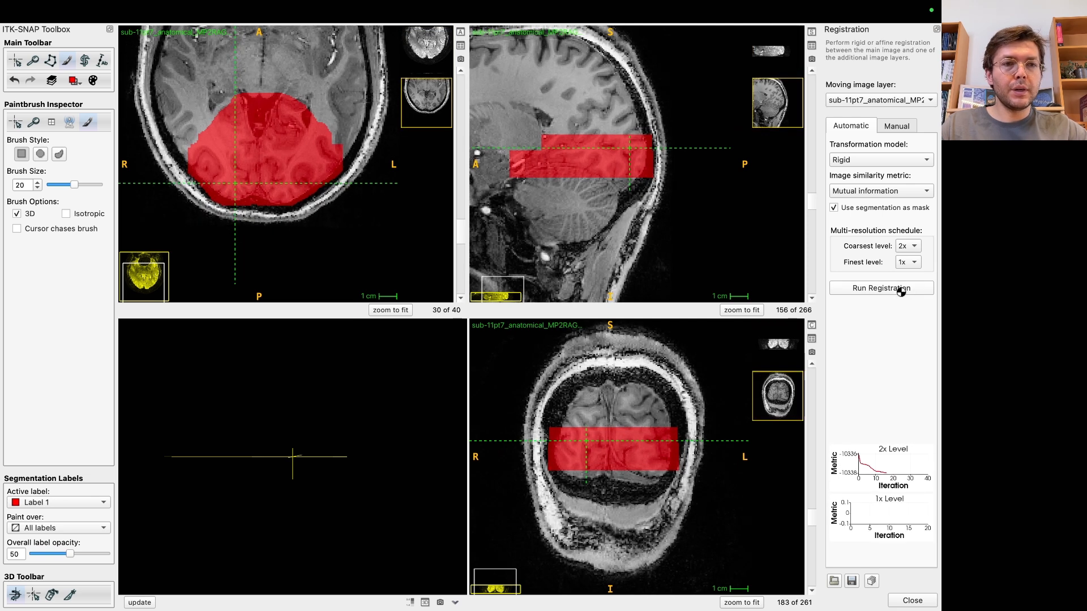
left_click(893, 291)
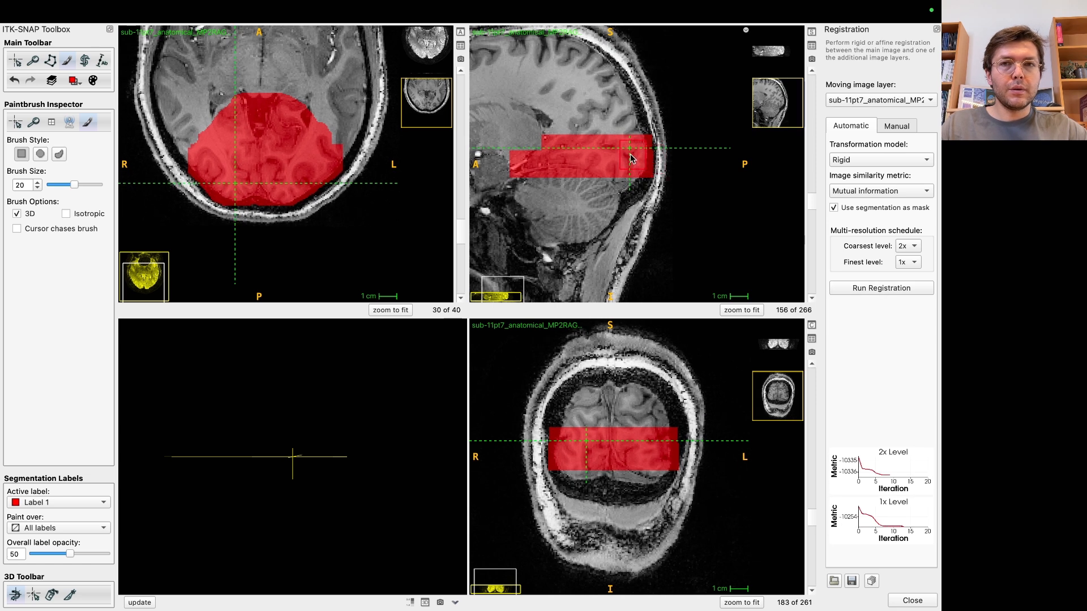
- Return to crosshair mode, show the functional mean image and hide the segmentation overlay
key("1")
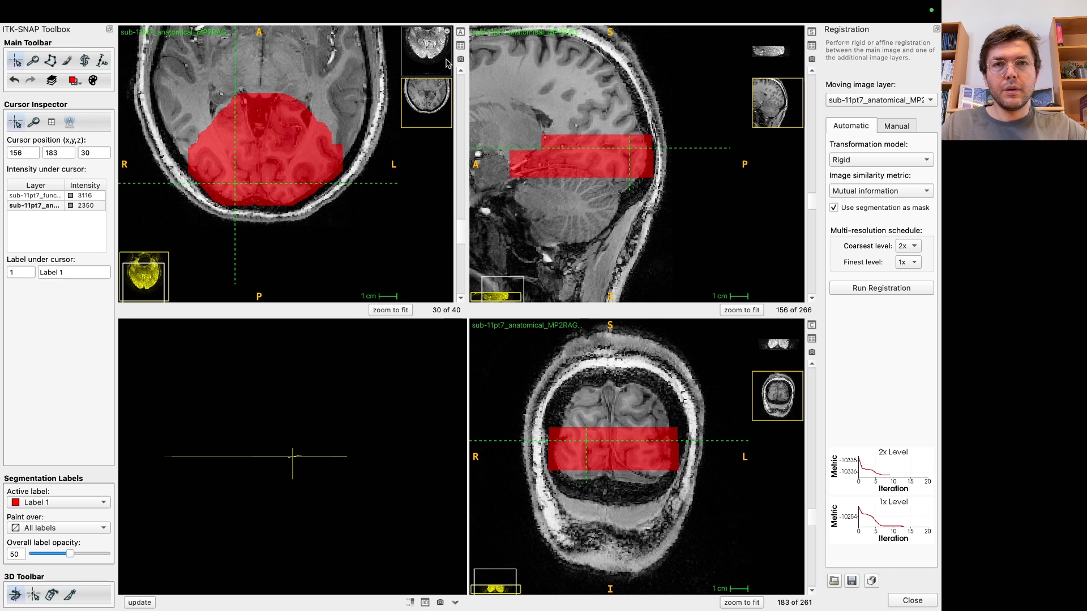
left_click(431, 47)
key("s")
scroll(263, 147, "up", 5, "ctrl")
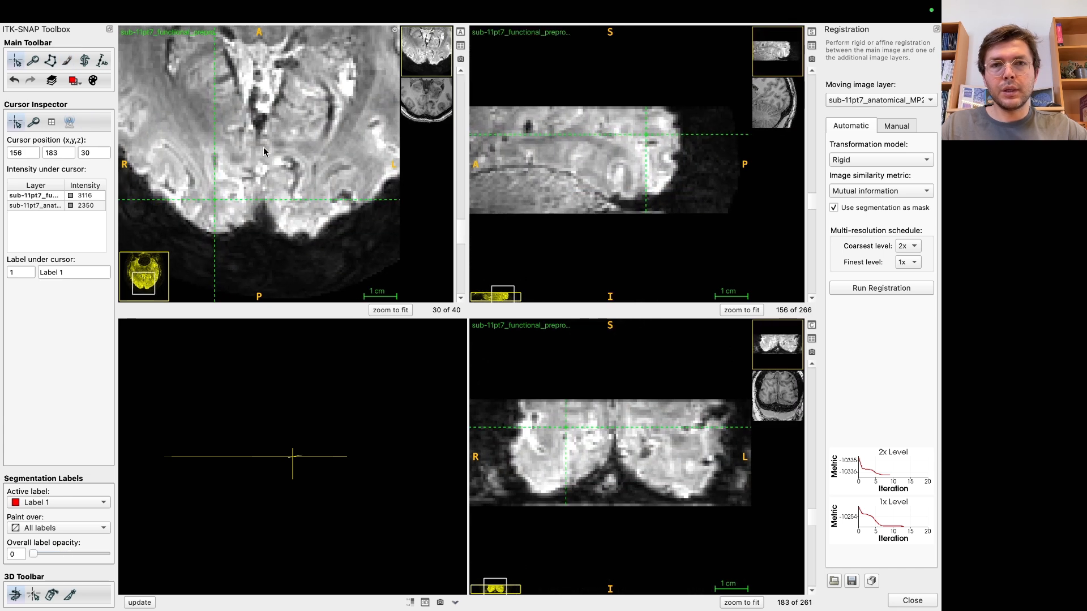
- Move the crosshair to axial slice 23 and alternate the functional and anatomical images to check the new registration
left_click_drag(646, 165, 646, 154)
key("bracketright")
key("bracketright")
key("bracketright")
key("bracketright")
key("bracketright")
key("bracketright")
key("bracketright")
key("bracketright")
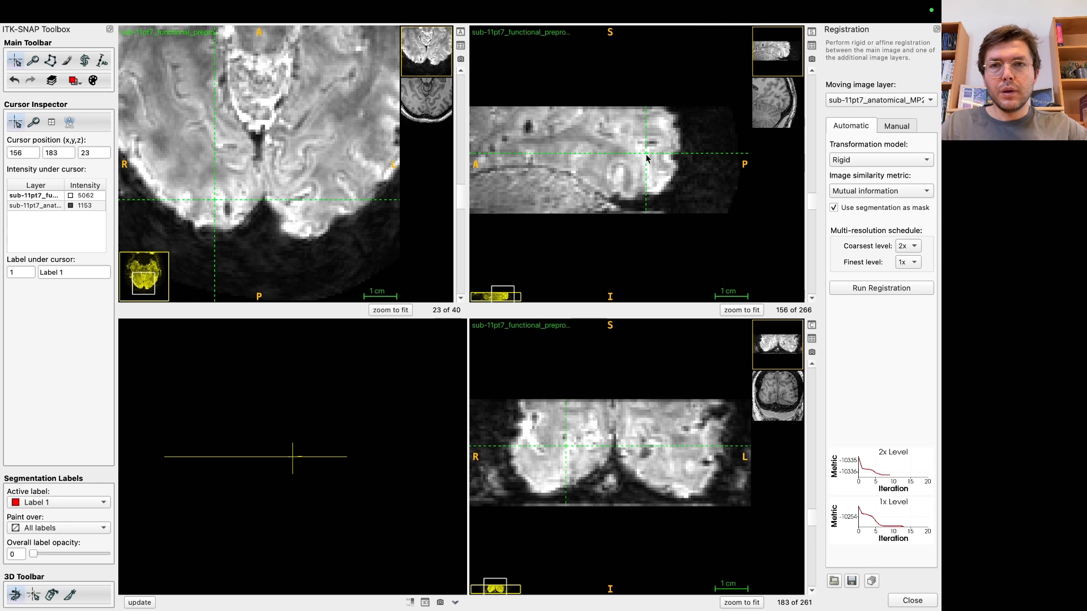
key("bracketright")
key("bracketright")
key("bracketright")
key("bracketright")
key("bracketright")
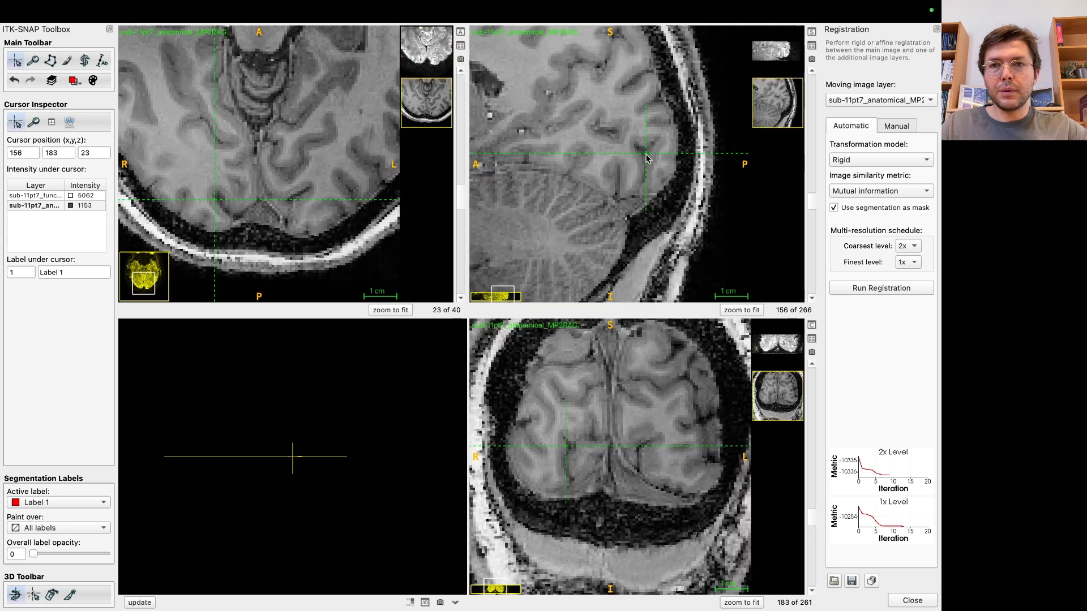
key("bracketright")
key("bracketright")
key("bracketright")
key("bracketright")
key("bracketright")
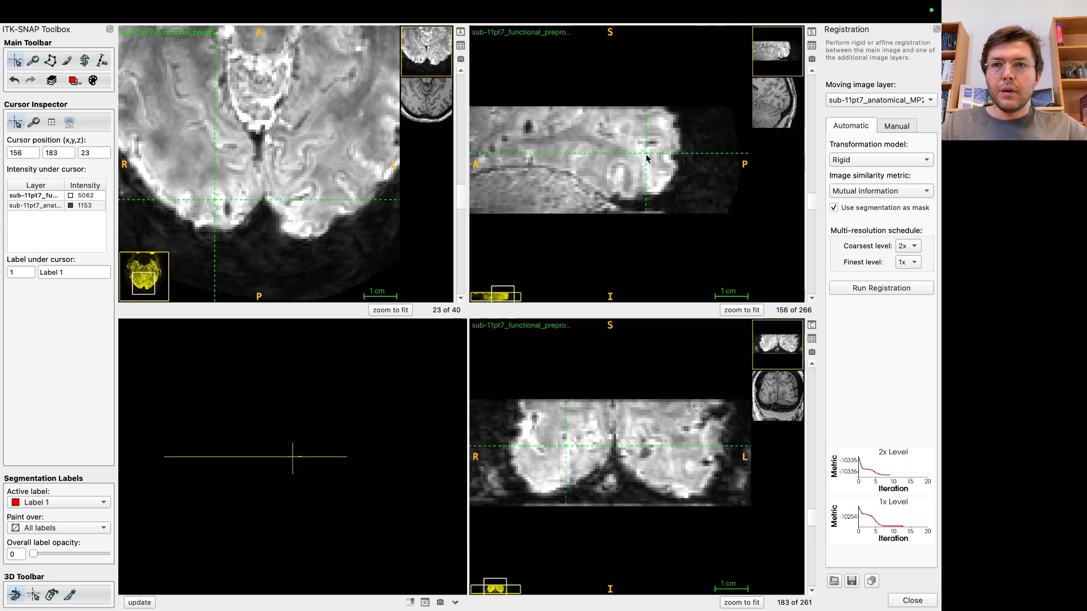
key("bracketright")
key("bracketright")
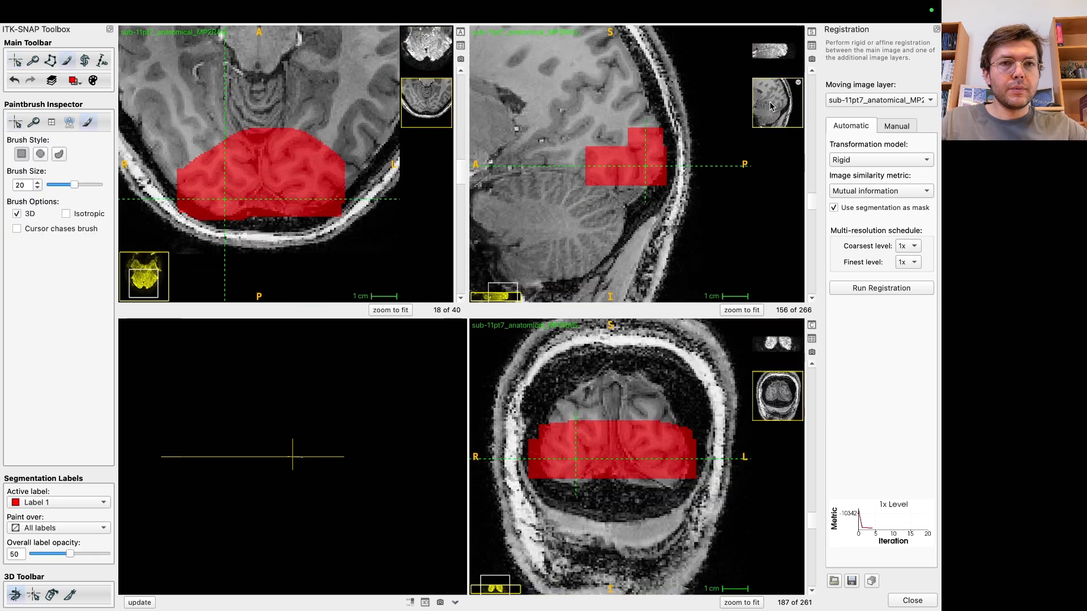
- Hide the mask overlay and inspect the registered anatomical image around the occipital cortex at axial slice 18
key("bracketright")
key("bracketright")
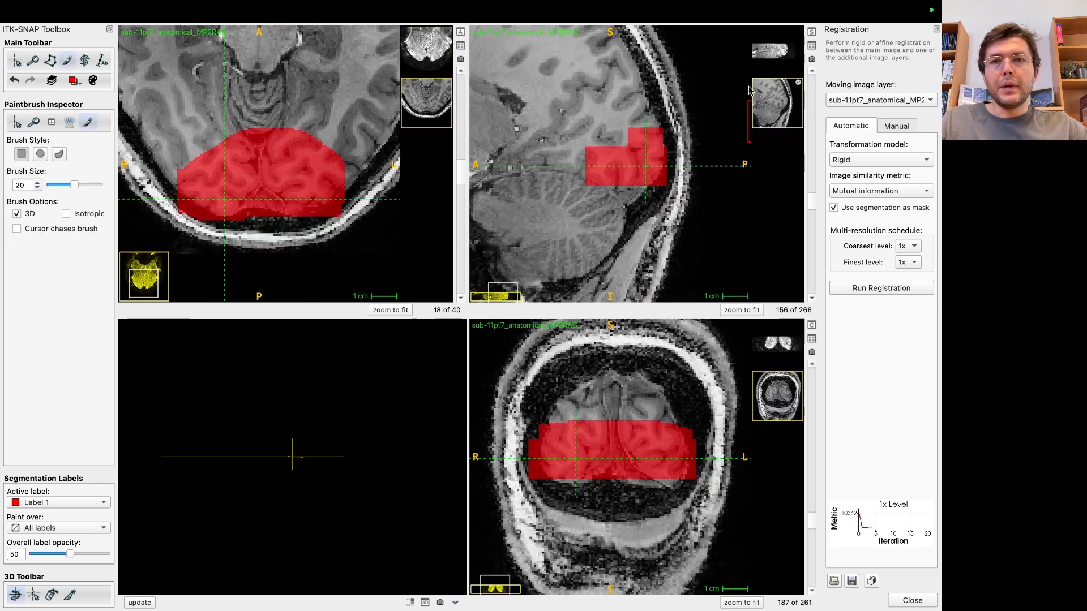
key("s")
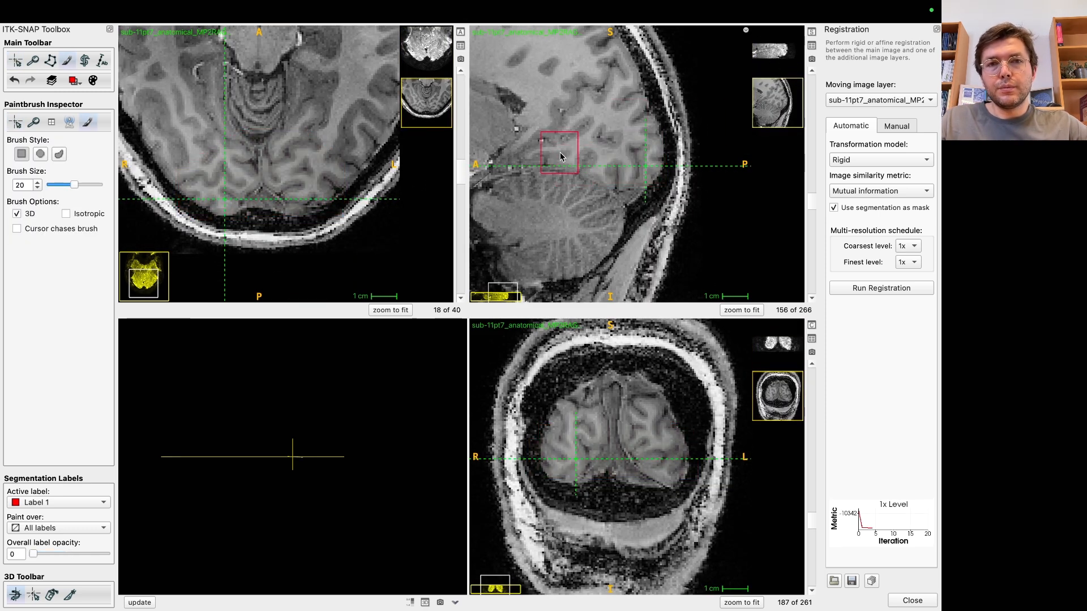
scroll(587, 123, "up", 5)
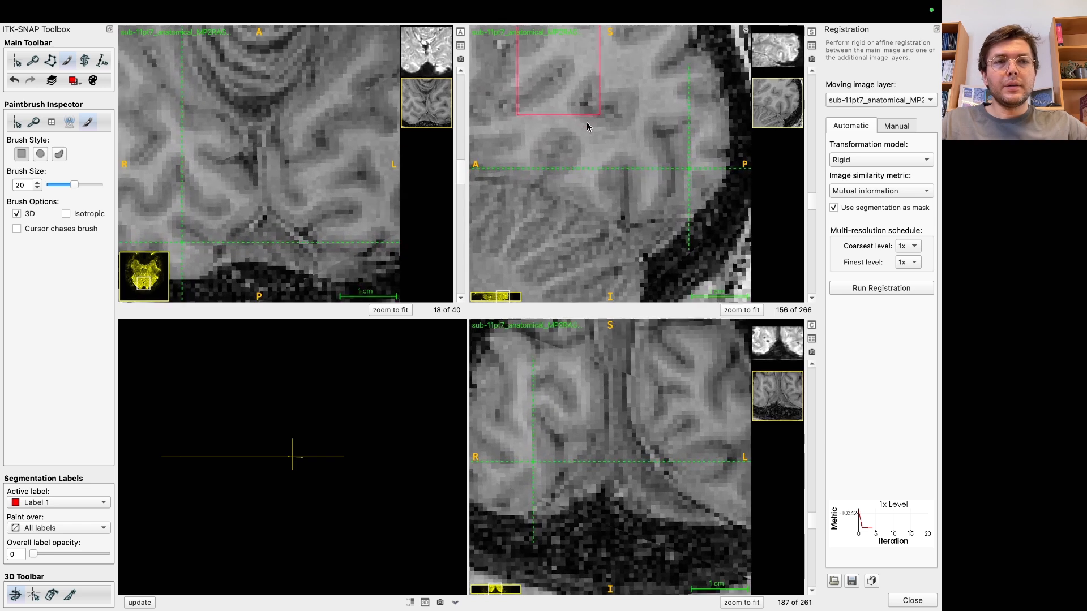
scroll(587, 123, "down", 5)
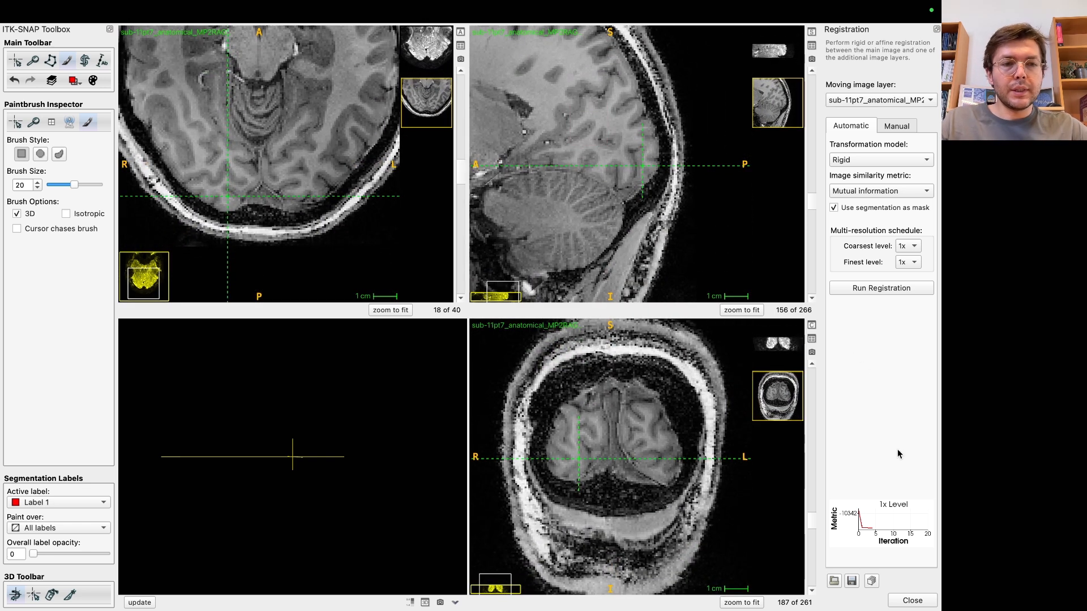
- Save the registration transform as reg-anat_to_func.mat in the Convert3D Transform Files format
left_click(852, 581)
left_click(399, 334)
left_click(396, 350)
type("reg")
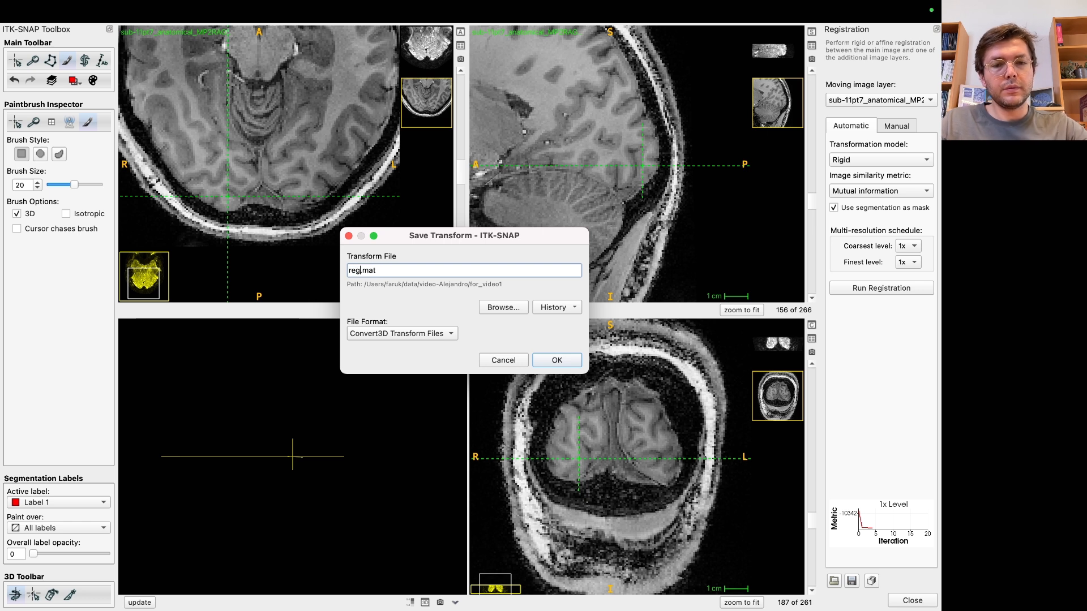
type("-anat")
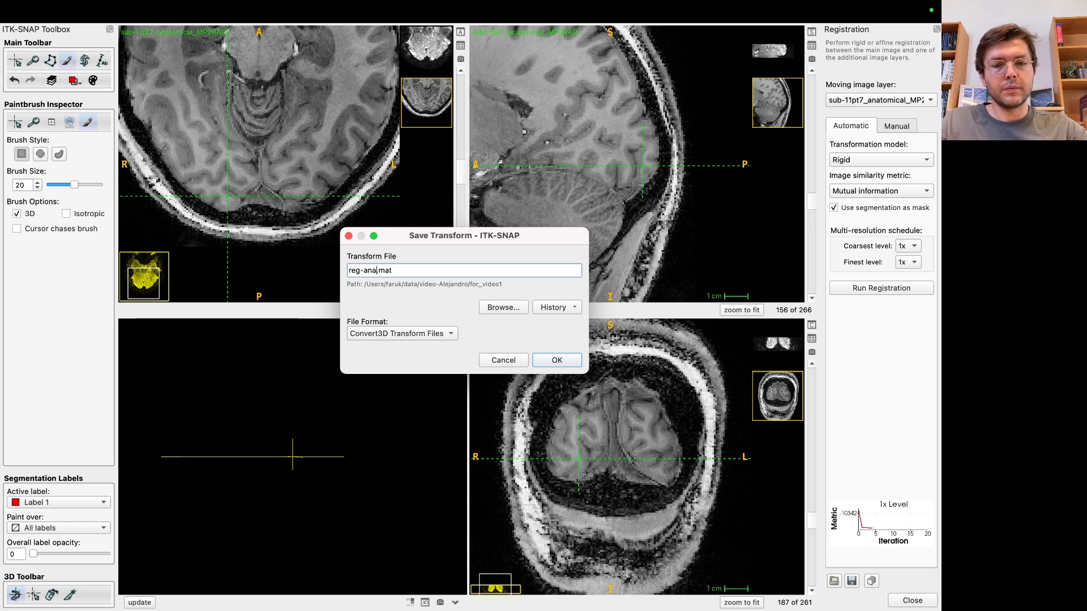
type("_to_fun")
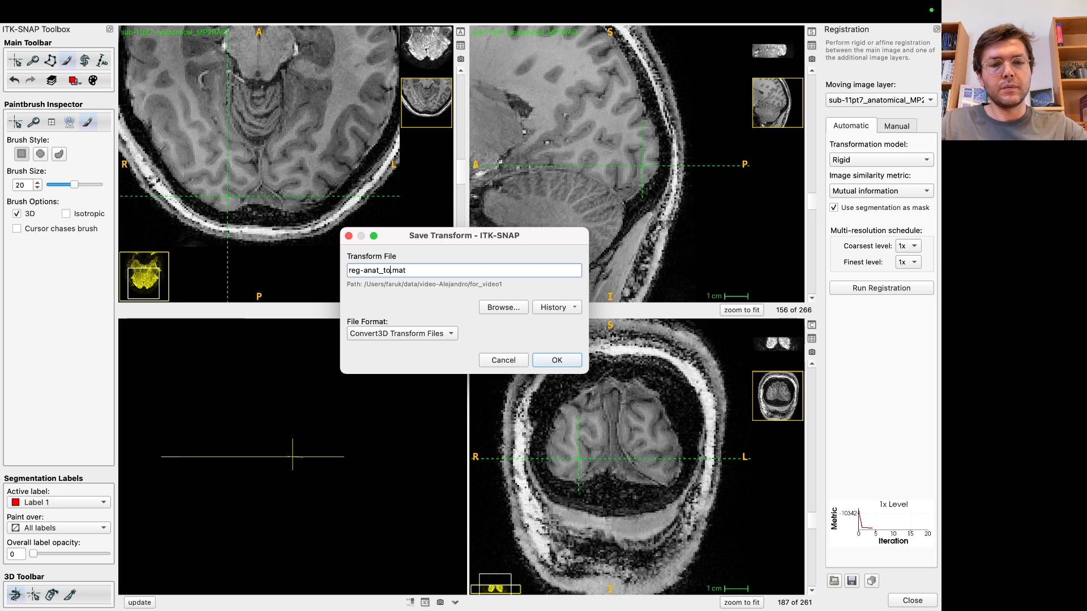
type("c")
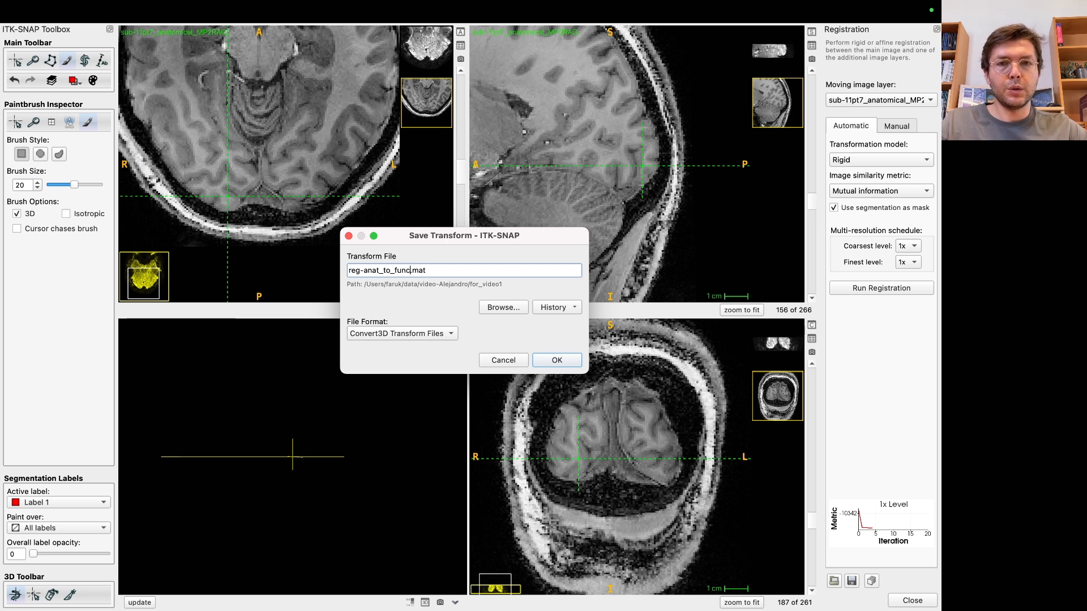
left_click(556, 360)
- Return to crosshair mode and reslice the registered anatomical image into an additional layer with Linear interpolation
key("c")
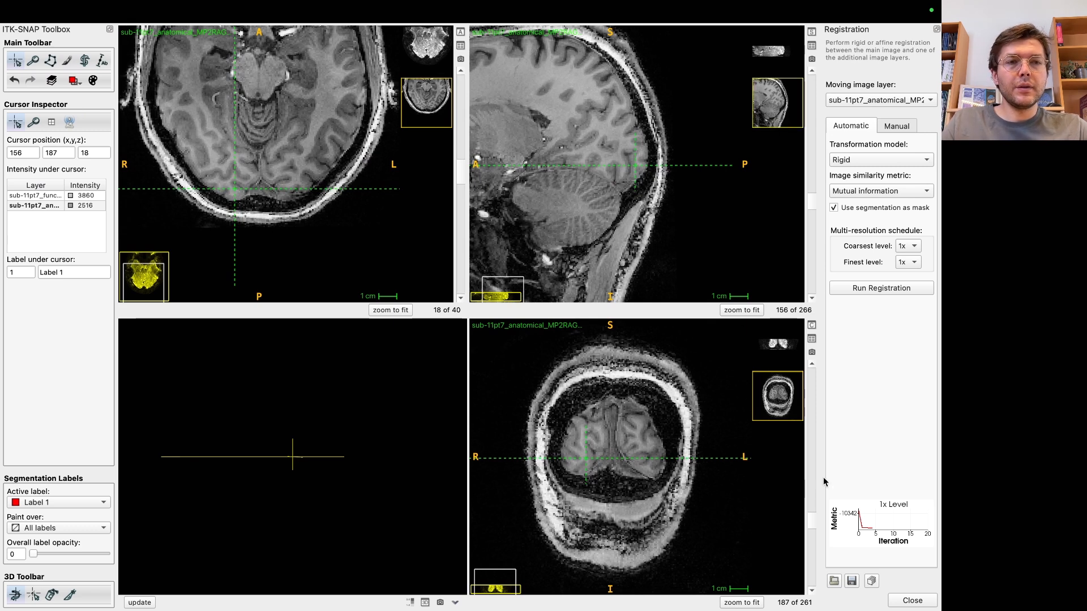
left_click(872, 588)
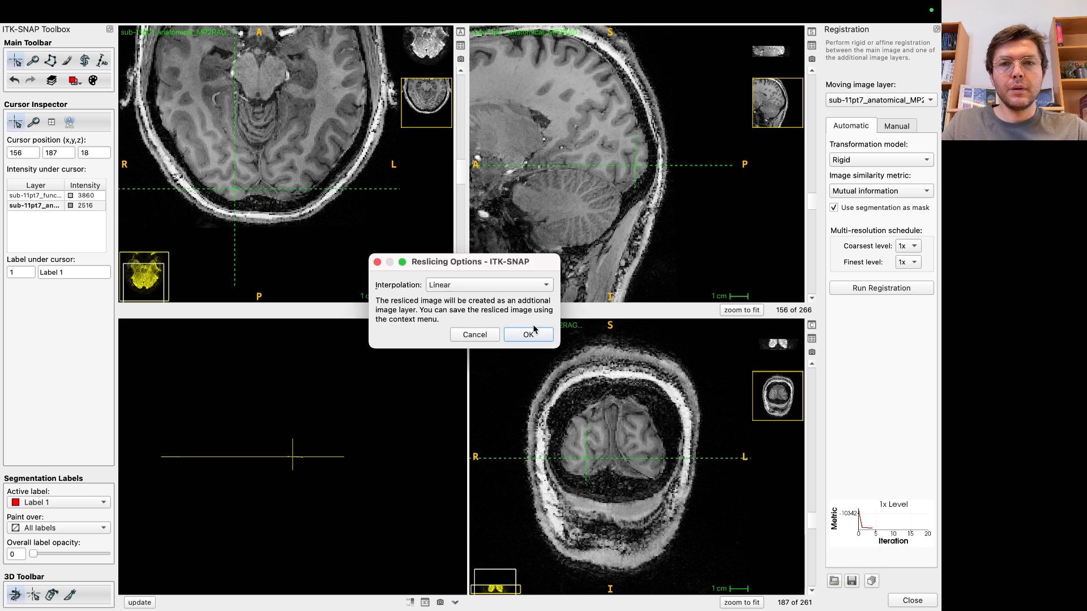
left_click(490, 284)
left_click(490, 288)
left_click(529, 337)
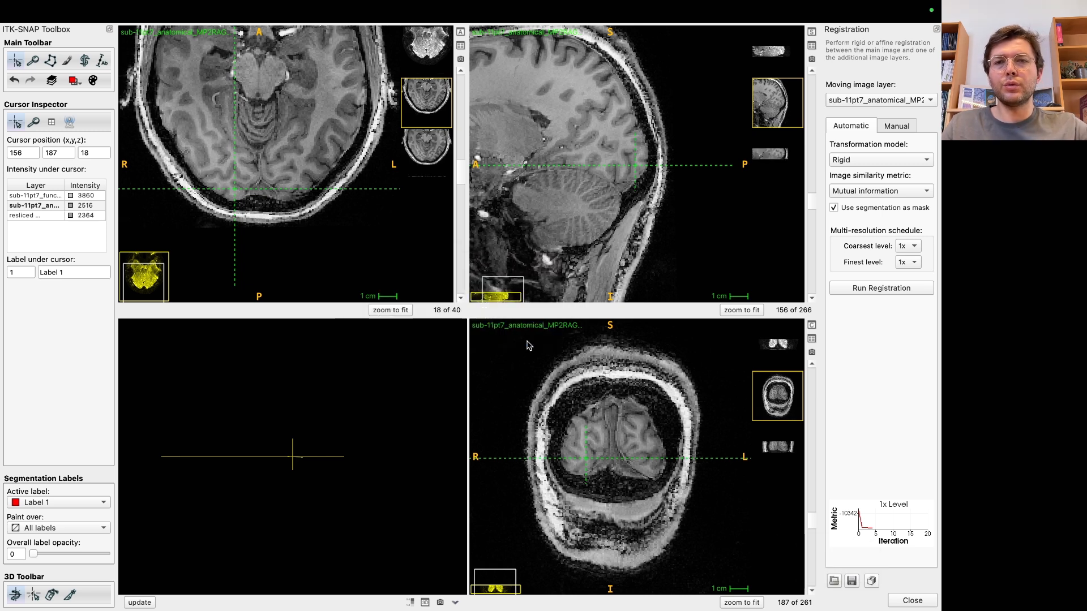
- Display the resliced anatomical image and move the crosshair to axial slice 27 to inspect its coverage
left_click(427, 155)
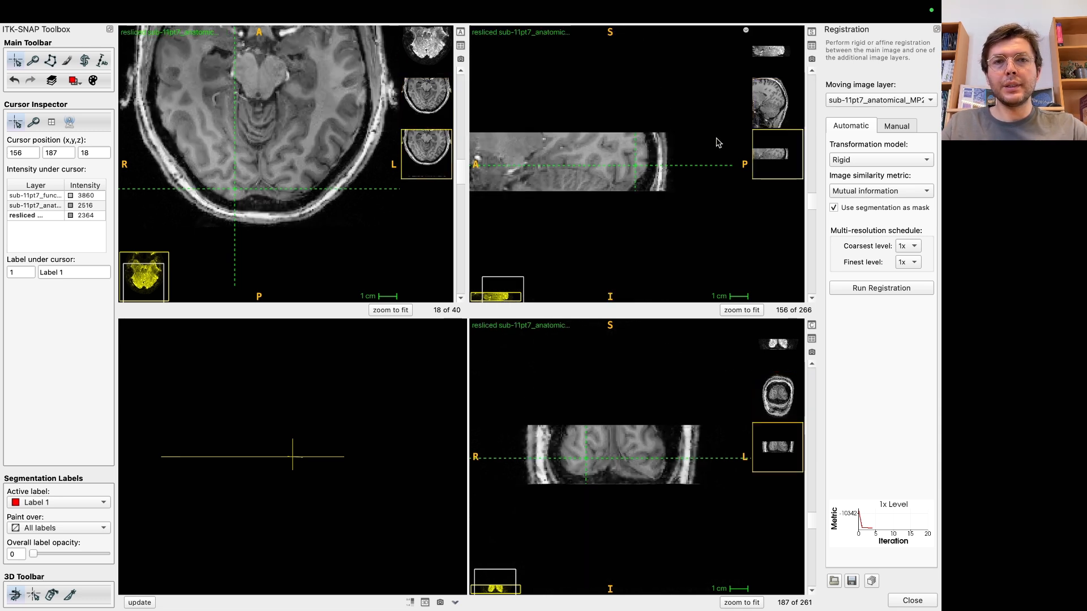
scroll(609, 145, "down", 3, "ctrl")
left_click_drag(636, 153, 616, 157)
scroll(614, 160, "up", 2, "ctrl")
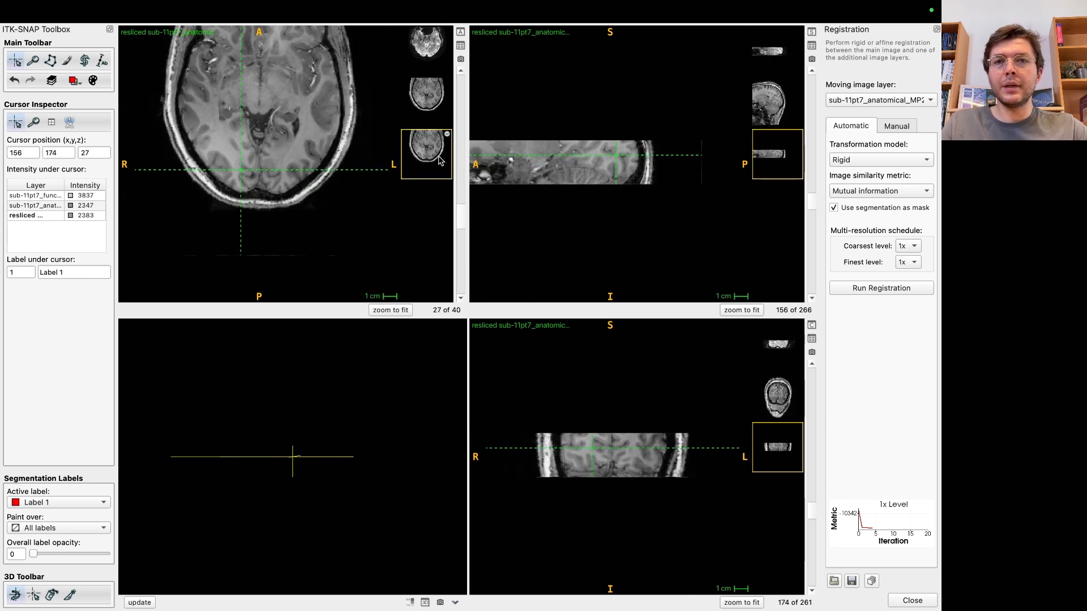
- Save the resliced anatomical image in NiFTI format as anat_in_func_resliced.nii.gz
left_click(447, 135)
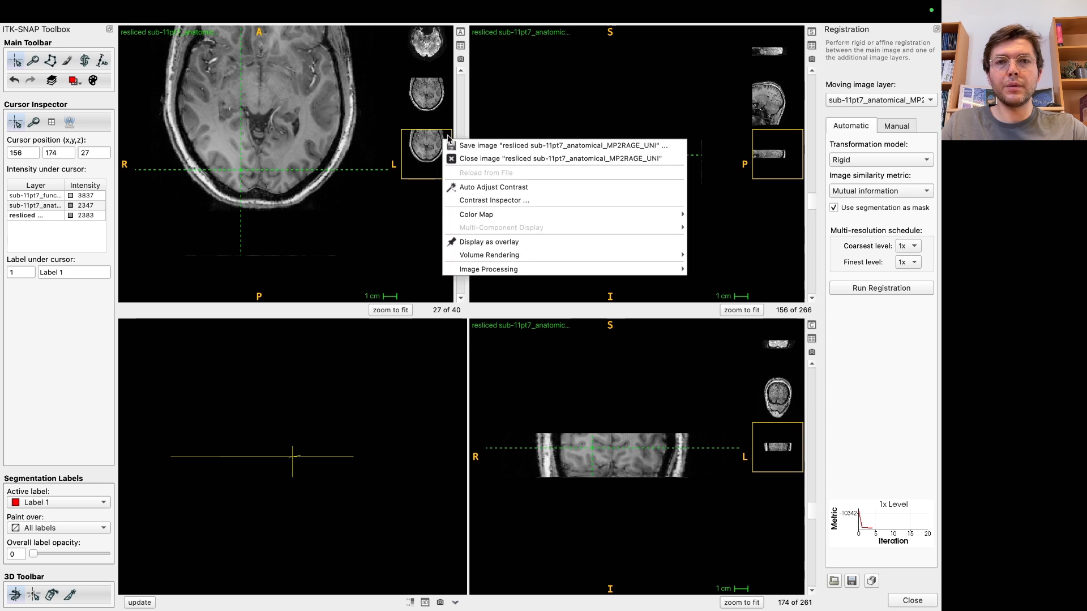
left_click(475, 146)
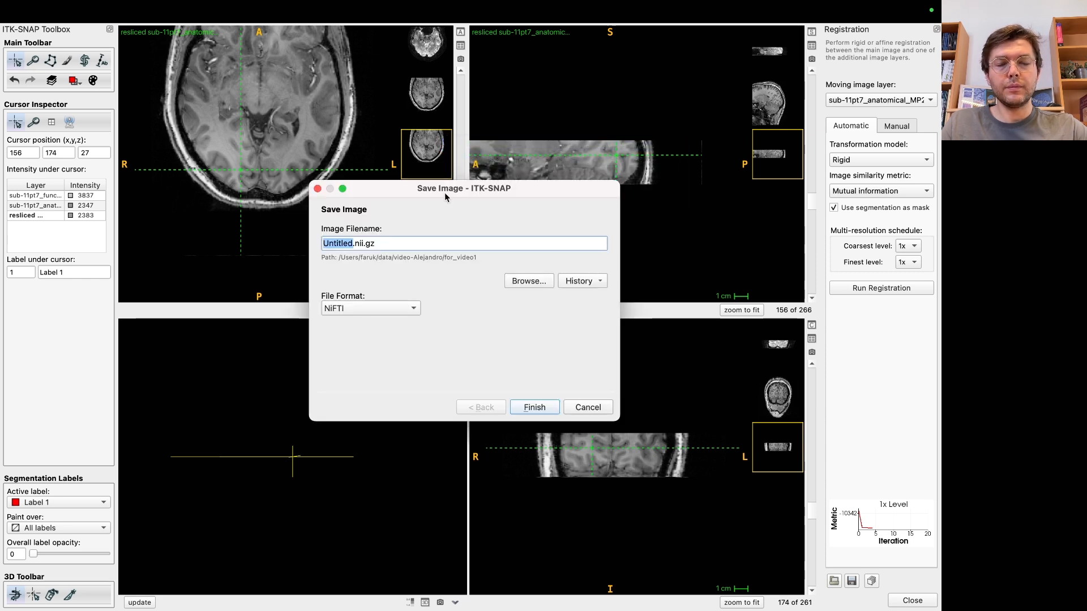
type("anat_")
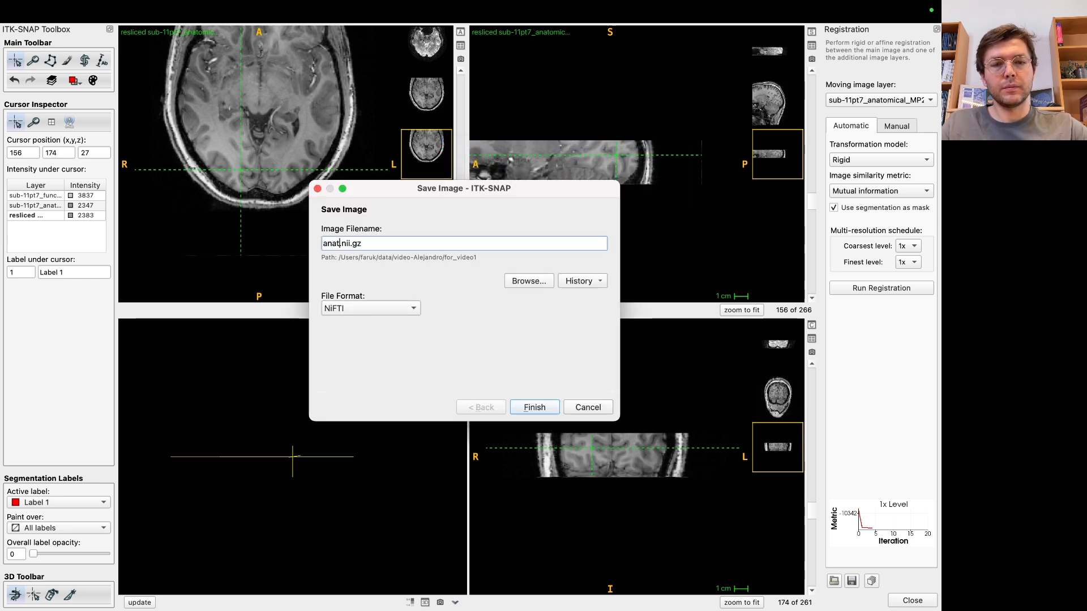
type("in")
type("_func_resl")
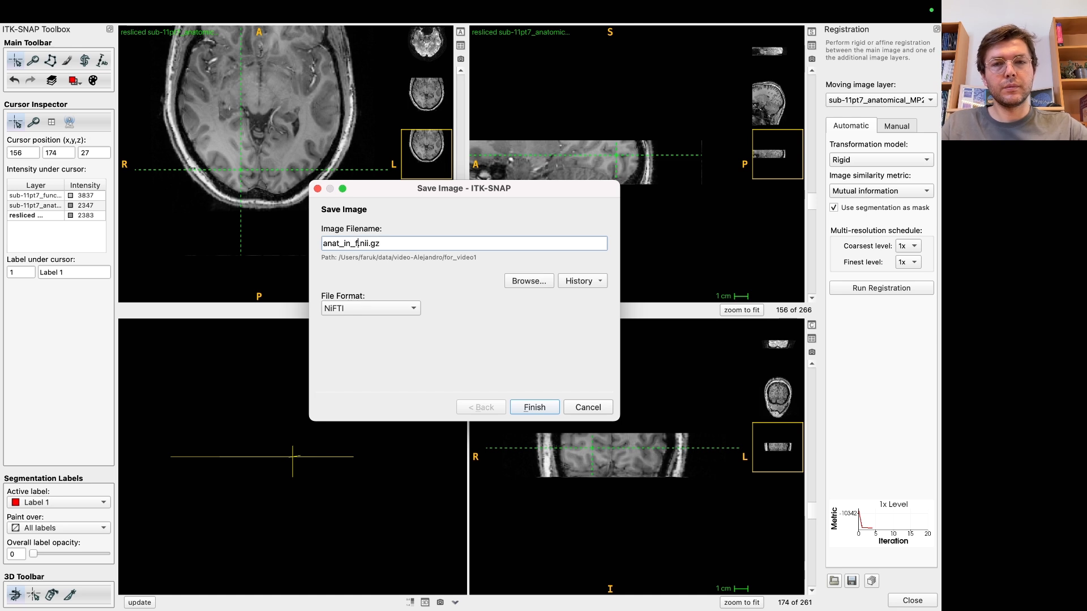
type("i")
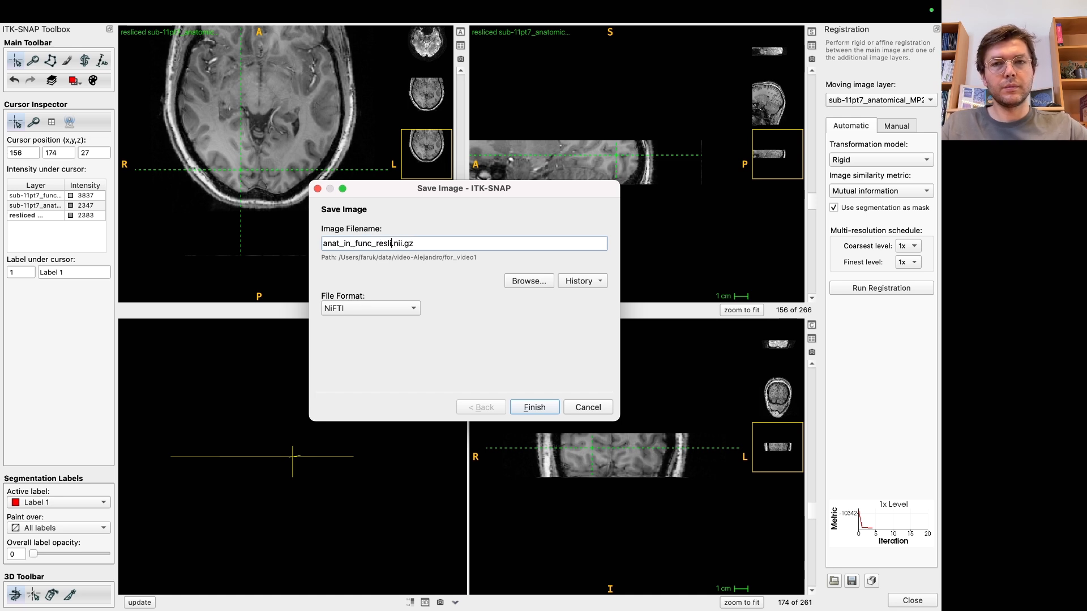
type("ced")
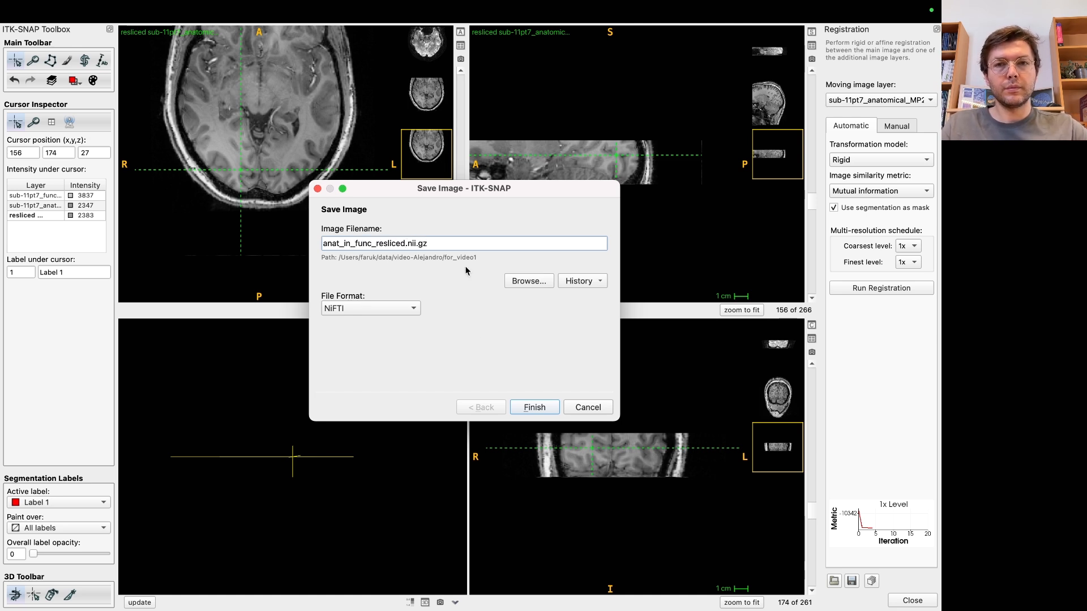
left_click(547, 408)
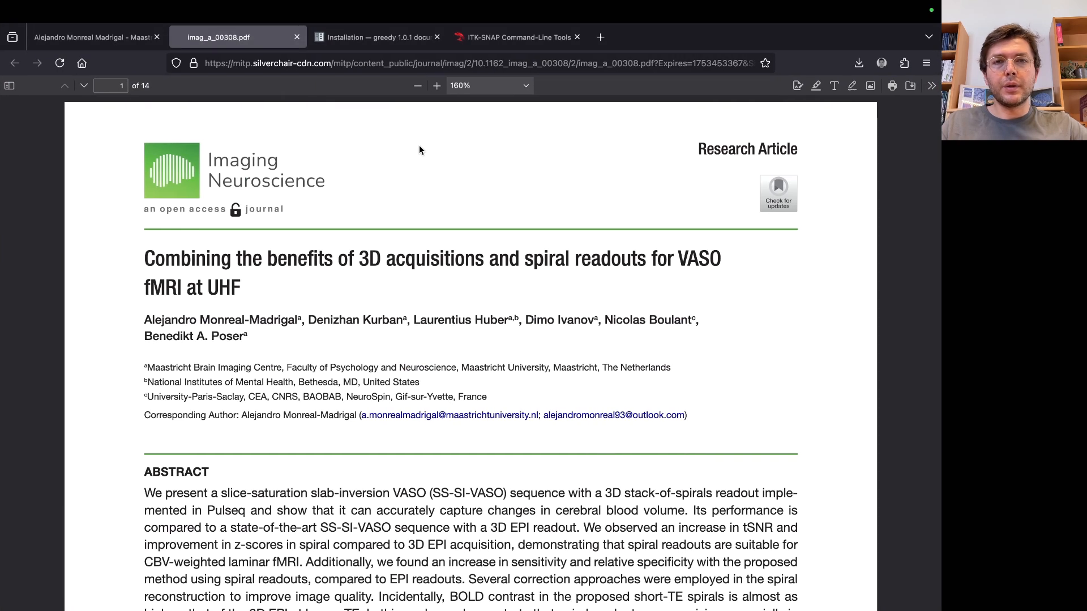
- Switch to the PDF reader and examine the title and abstract of the NeuroImage paper on cortical depth-dependent fMRI
key("ctrl+Right")
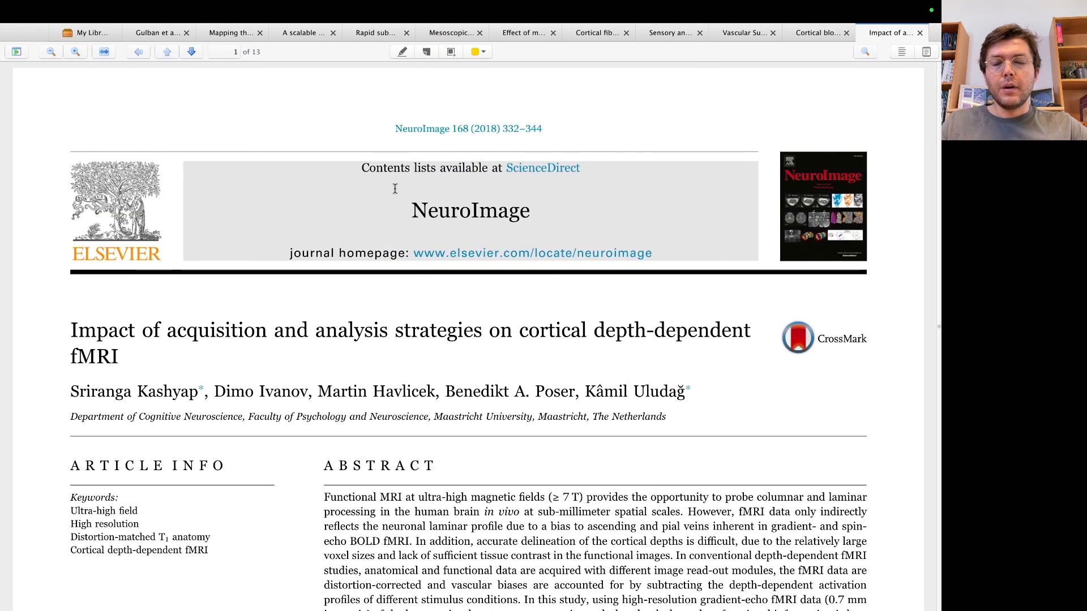
scroll(405, 174, "down", 3)
scroll(396, 194, "up", 2)
scroll(395, 194, "down", 1)
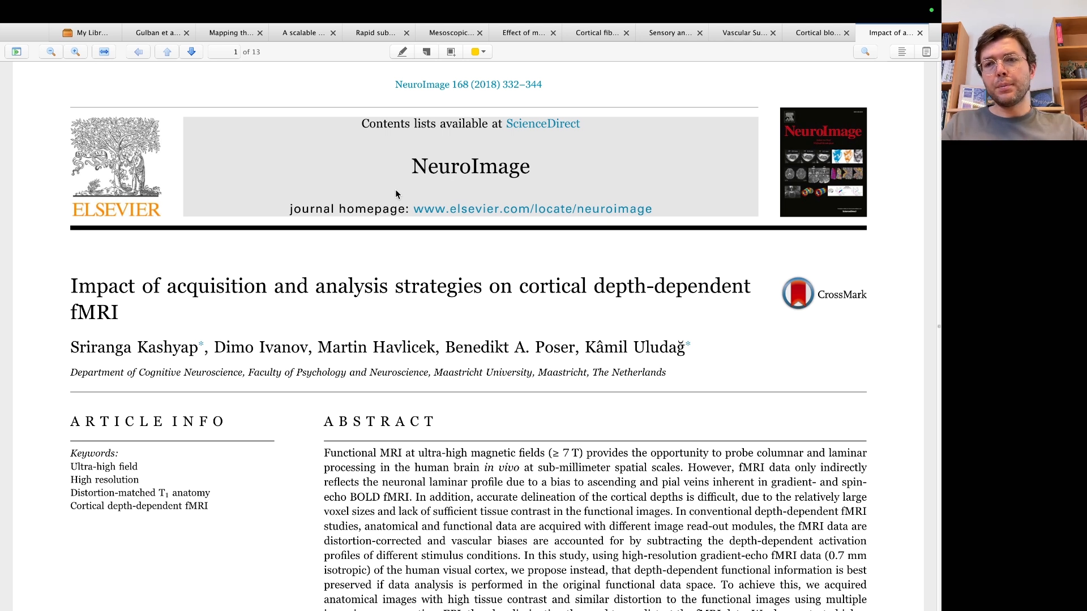
scroll(363, 219, "down", 5)
scroll(363, 221, "up", 5)
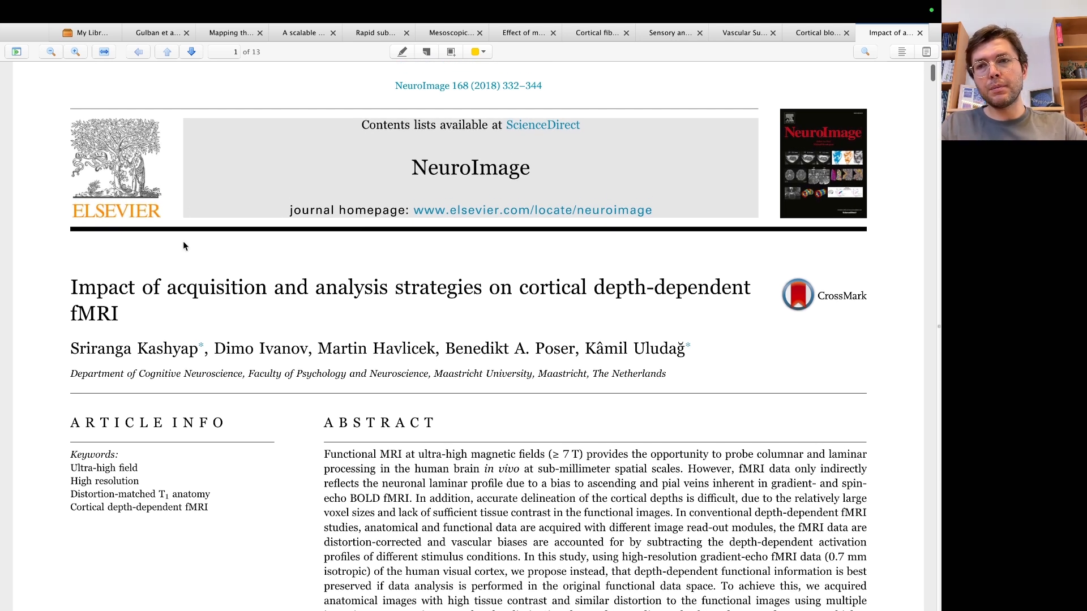
left_click_drag(69, 282, 139, 314)
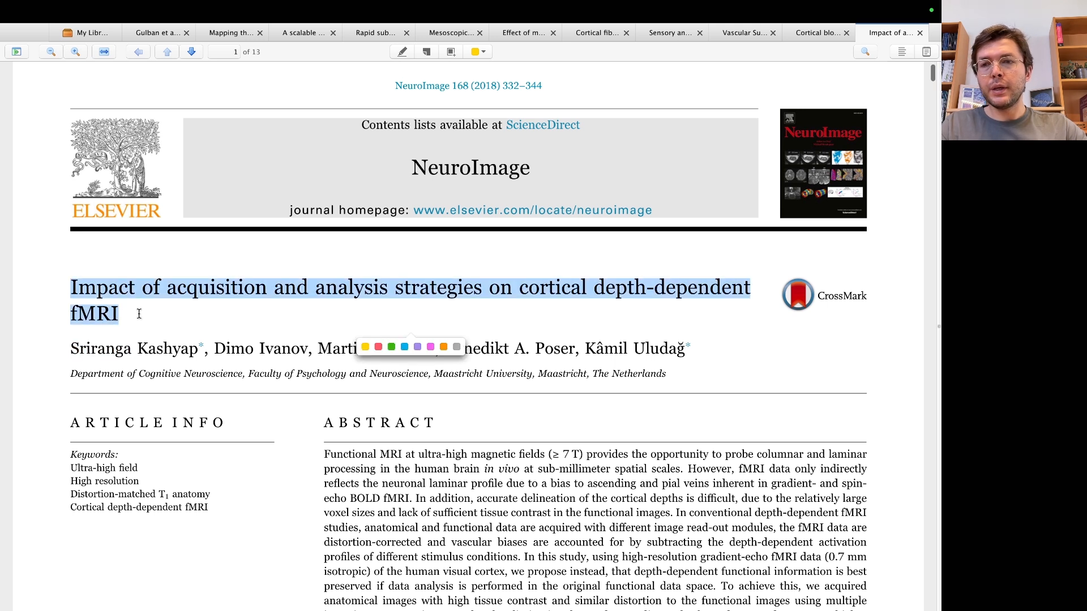
left_click(198, 317)
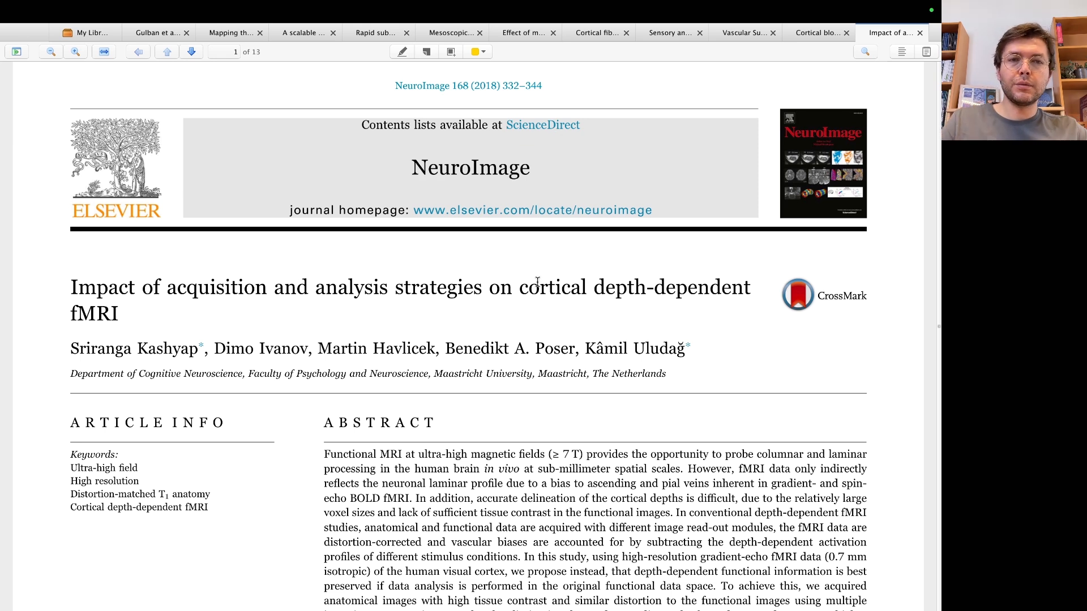
- Examine the Fig. 1 diagram comparing the Conventional and MI-EPI processing workflows on page 3 of the paper
scroll(537, 282, "down", 20)
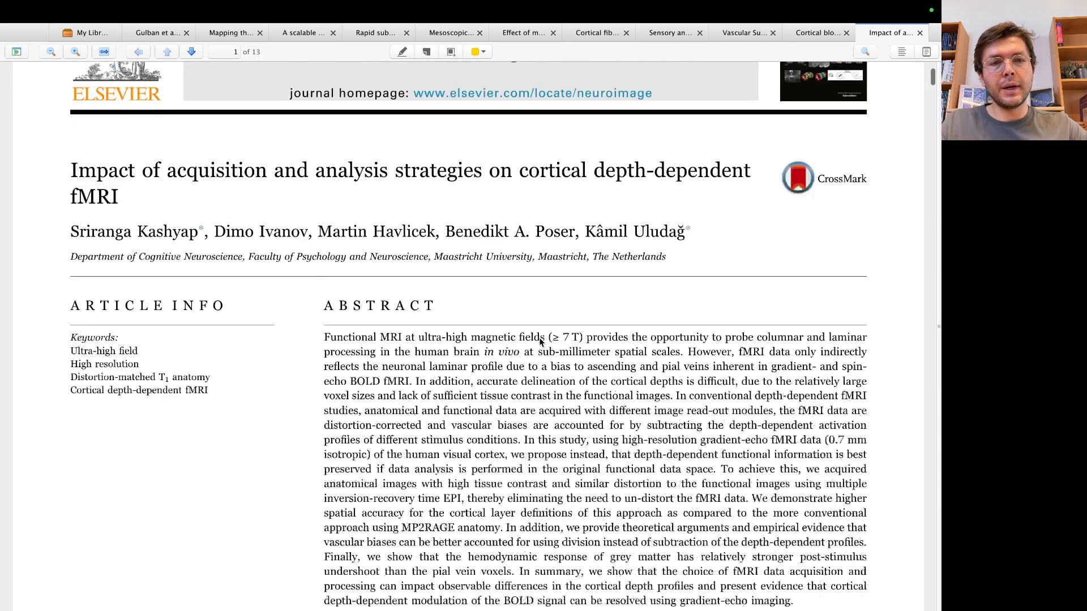
scroll(540, 342, "down", 15)
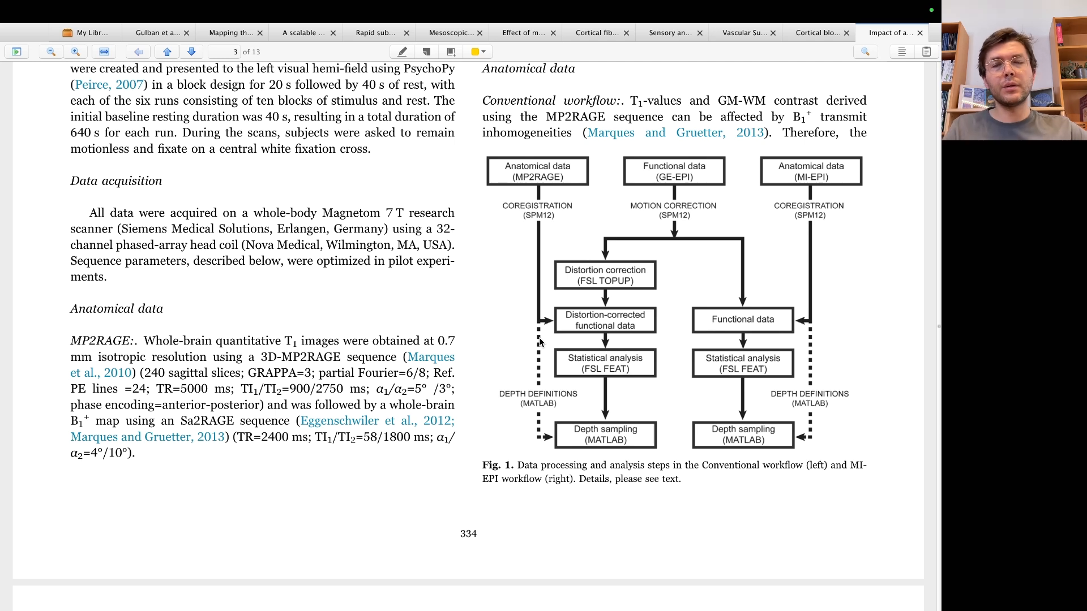
scroll(534, 331, "up", 2)
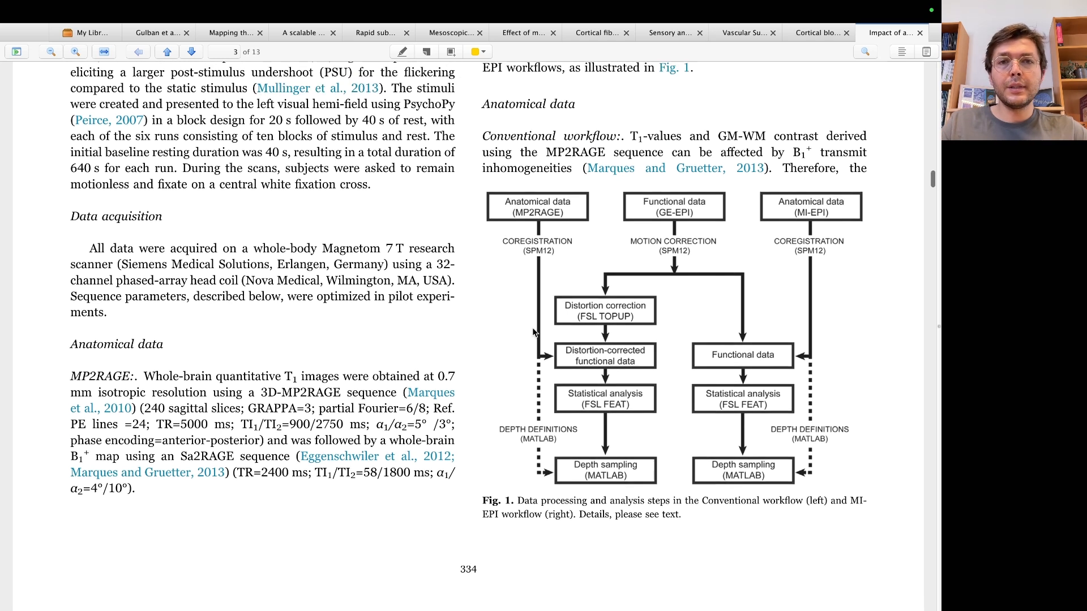
- Switch to LayNii IDA to view the correlation map and time courses of the preprocessed functional data
key("ctrl+Left")
key("ctrl+Left")
key("ctrl+Left")
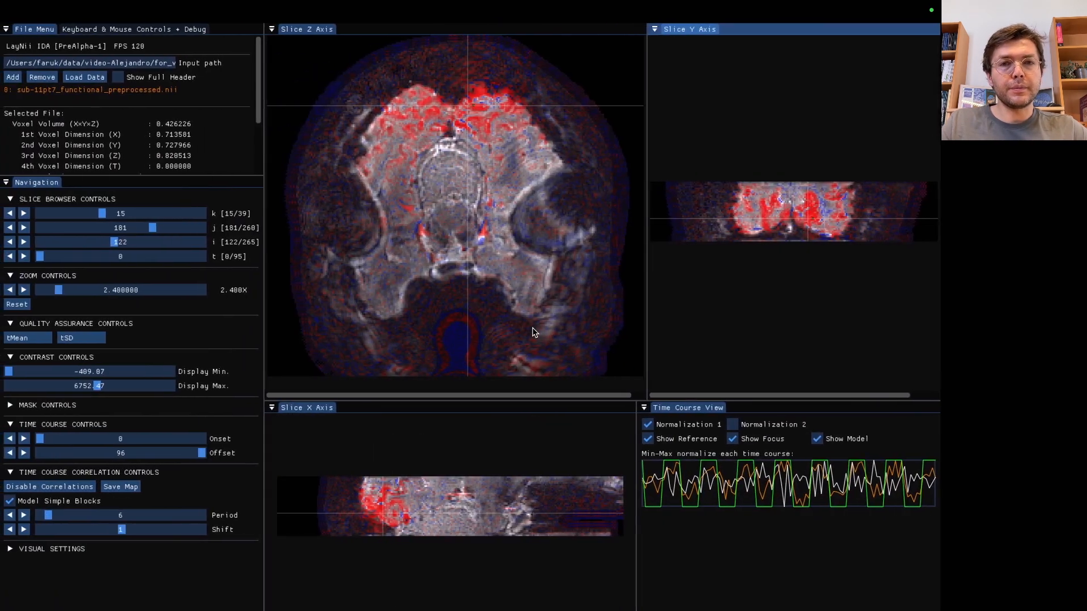